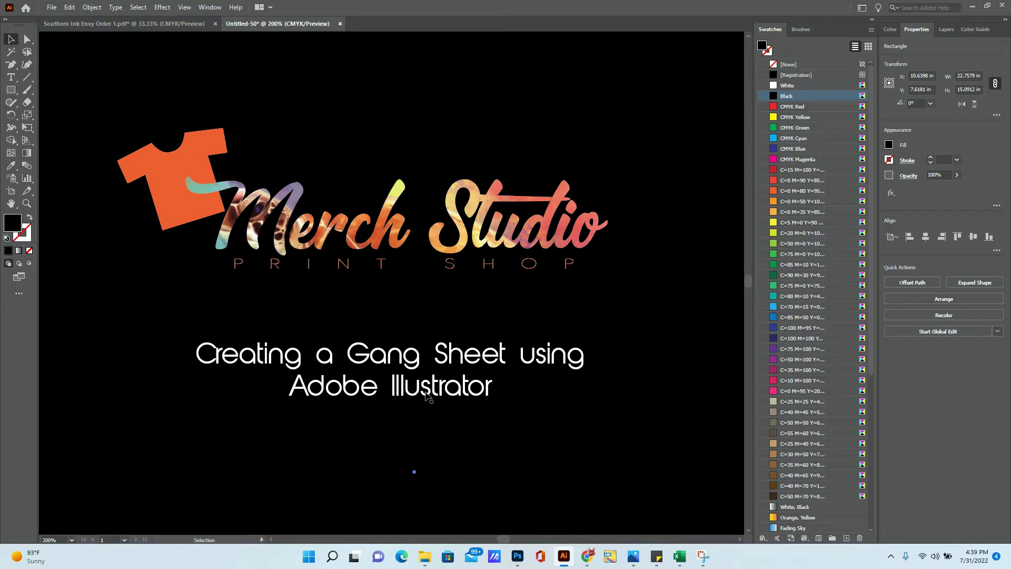
# - Show the Southern Ink Envy Order 1.pdf example gang sheet
pyautogui.click(156, 28)
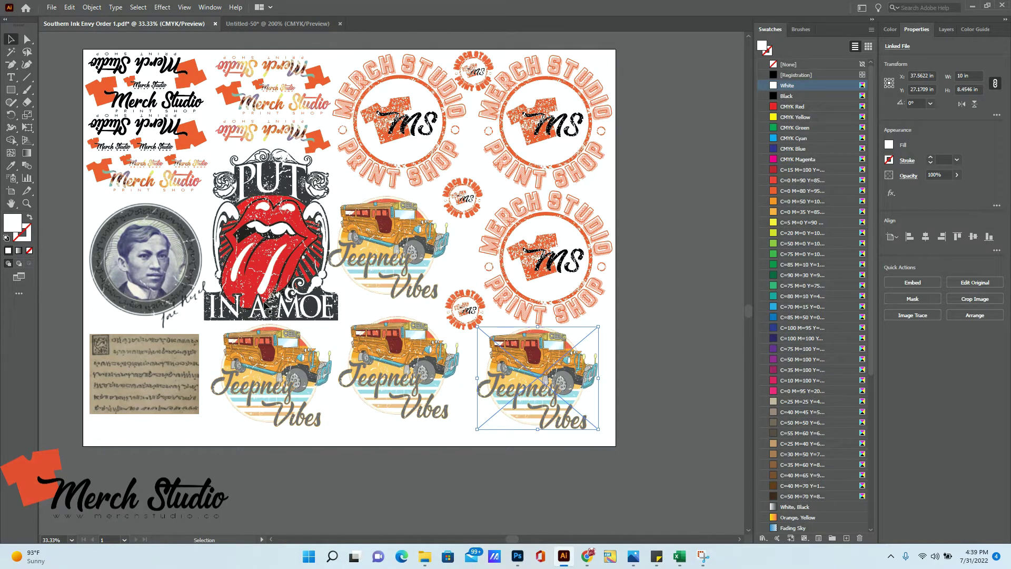
pyautogui.click(266, 311)
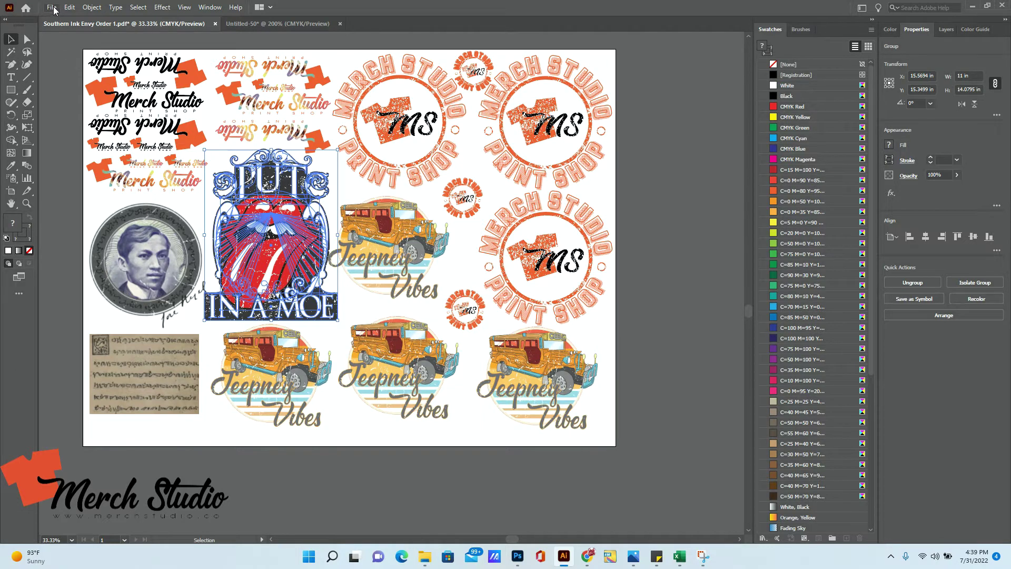
pyautogui.click(54, 9)
# - Create a new 22 × 12 inch CMYK document at 300 ppi
pyautogui.click(60, 20)
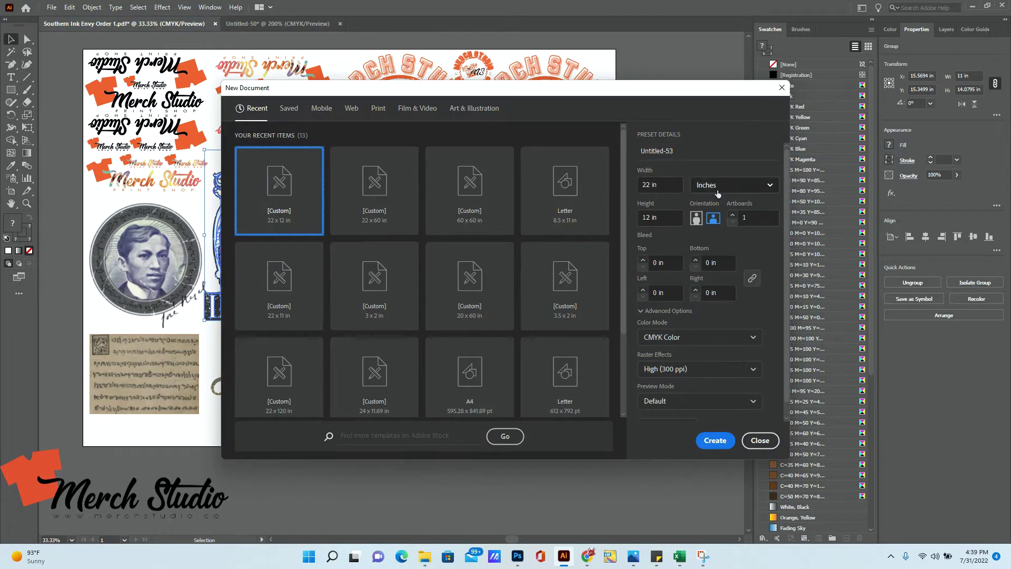
pyautogui.click(717, 190)
pyautogui.click(733, 185)
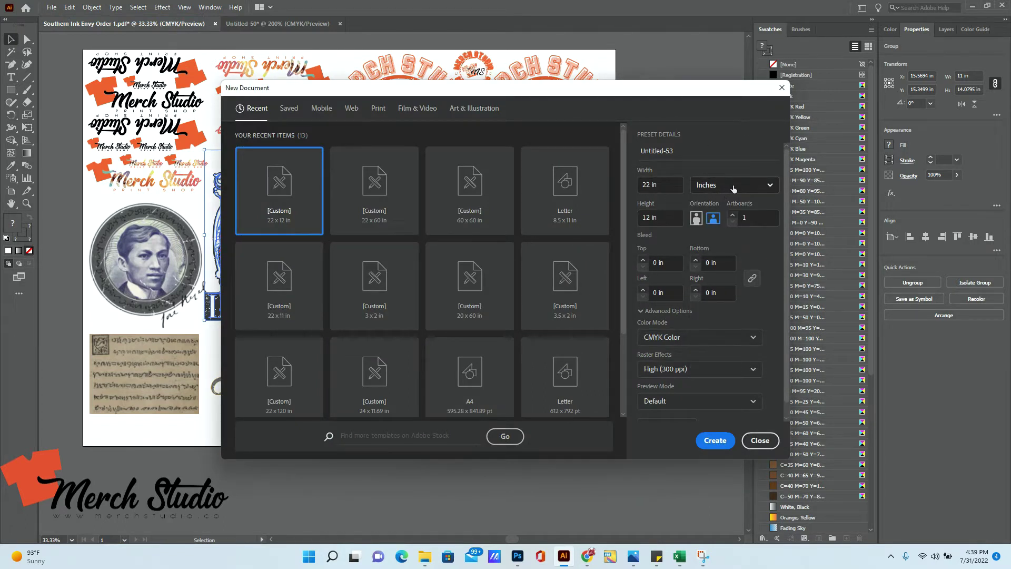
pyautogui.doubleClick(645, 183)
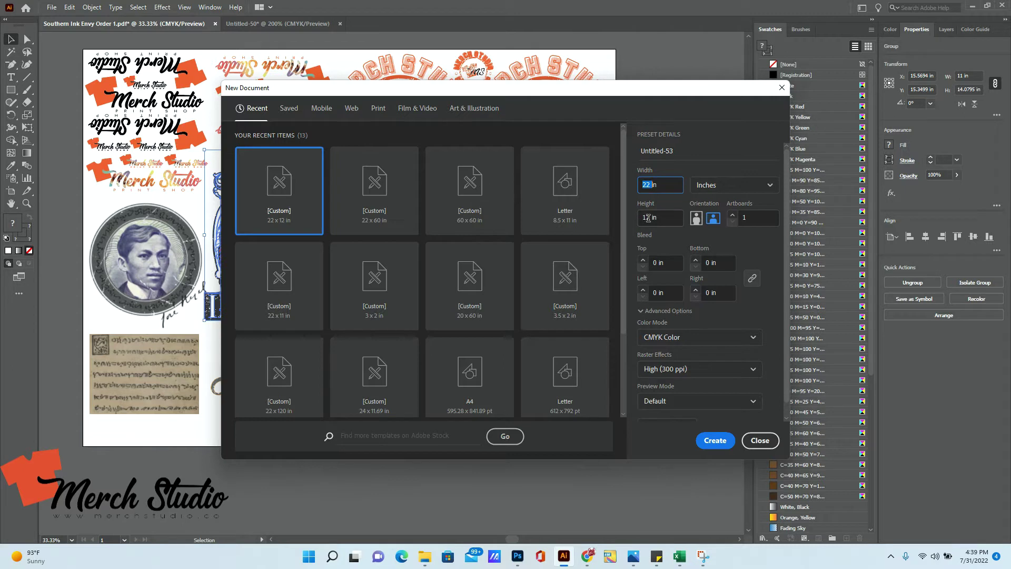
pyautogui.click(665, 219)
pyautogui.press('BackSpace')
pyautogui.press('BackSpace')
pyautogui.press('BackSpace')
pyautogui.press('BackSpace')
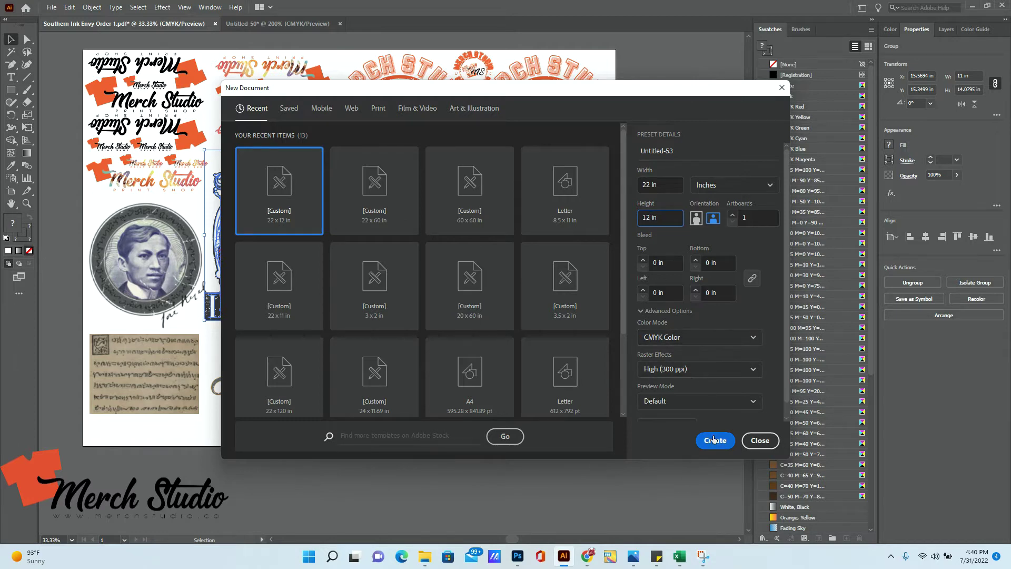
pyautogui.click(715, 440)
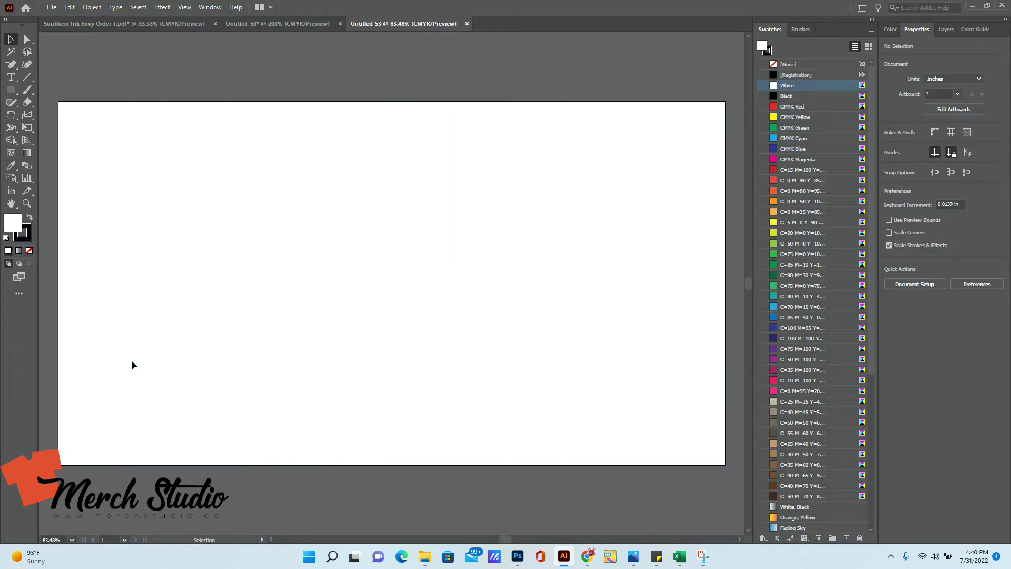
# - Place the Turtle image onto the new artboard
pyautogui.click(51, 9)
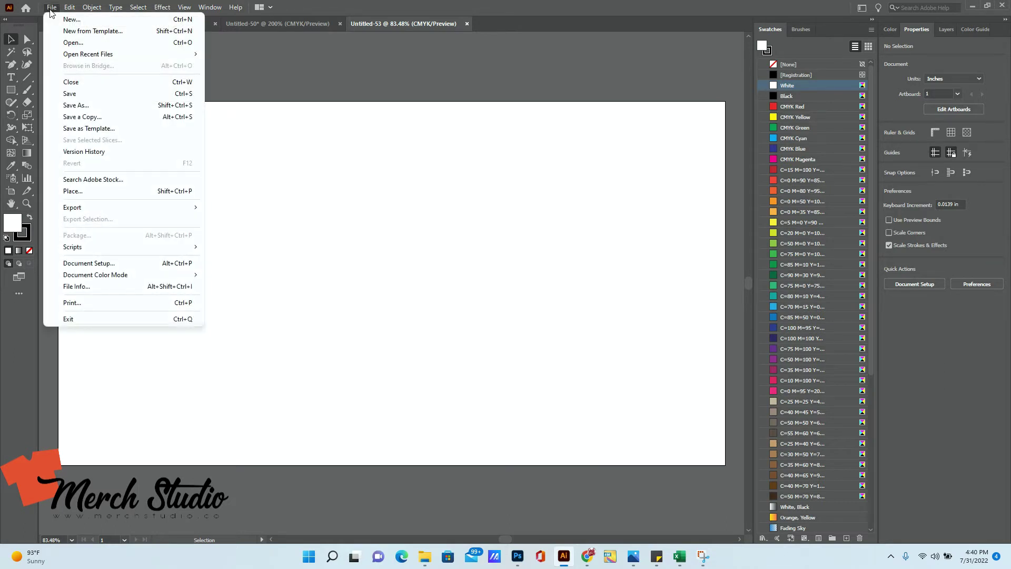
pyautogui.click(103, 189)
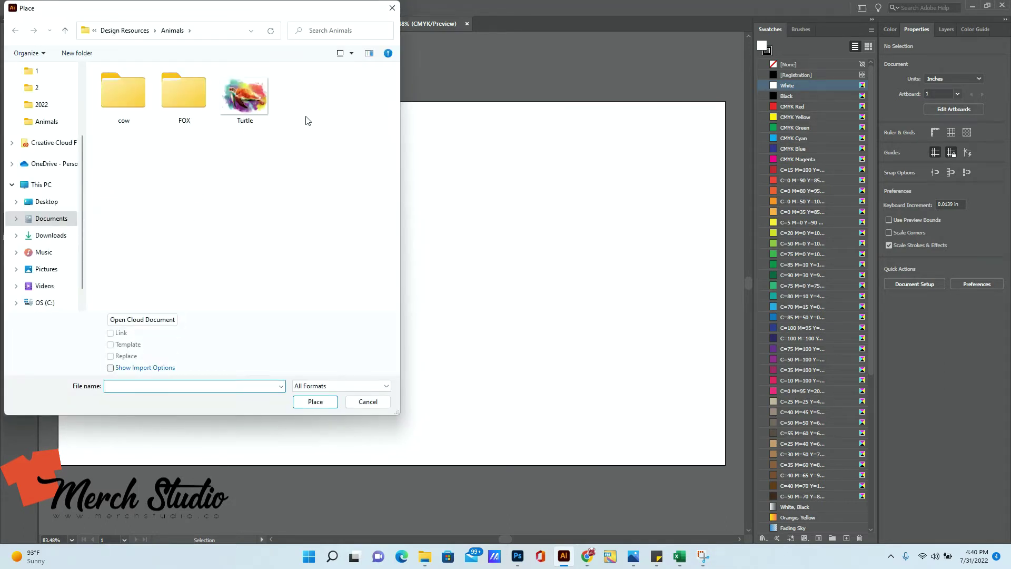
pyautogui.doubleClick(251, 105)
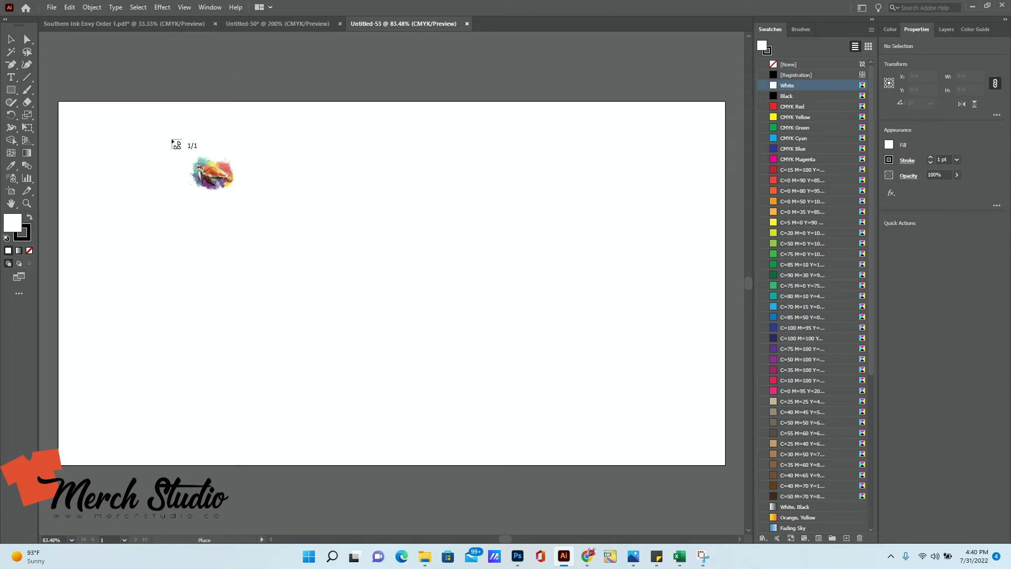
pyautogui.click(172, 138)
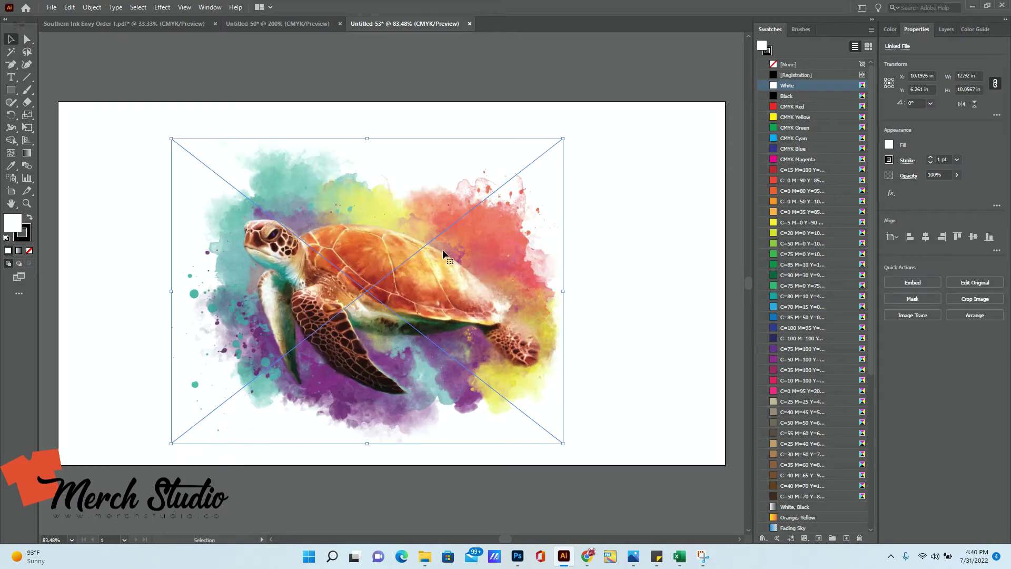
# - Scale the turtle image to 9.5 in wide
pyautogui.click(967, 75)
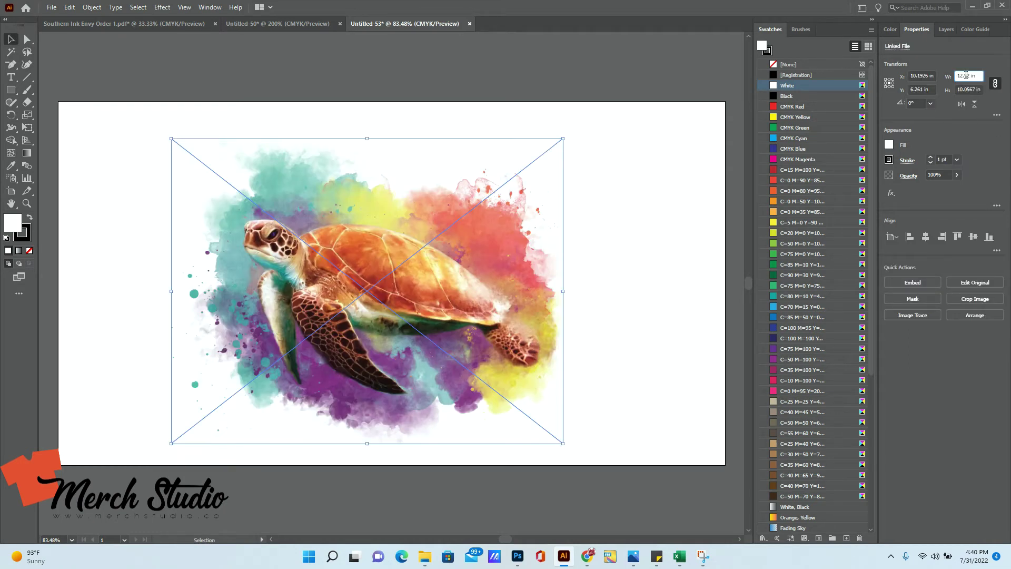
pyautogui.doubleClick(964, 76)
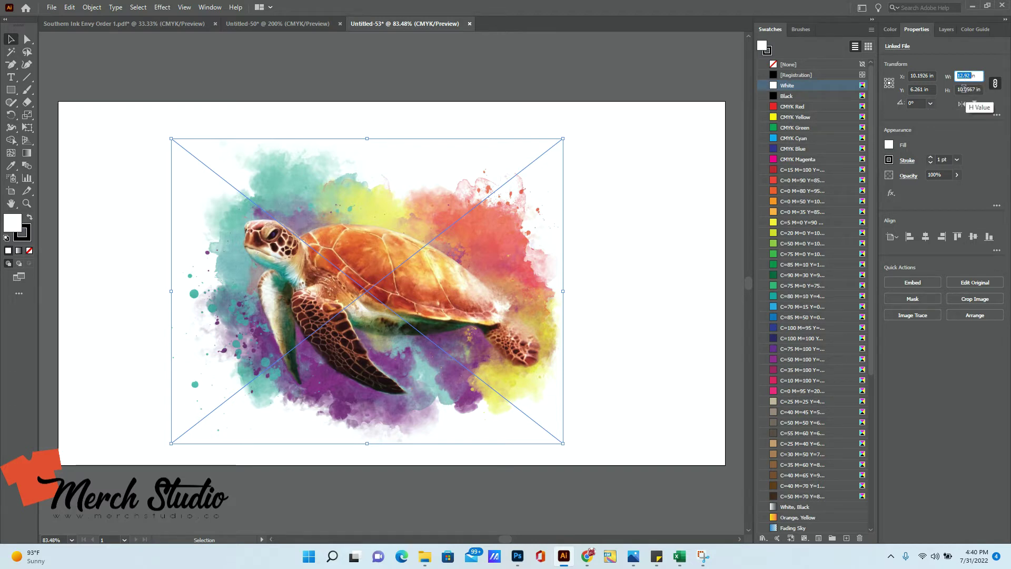
pyautogui.click(963, 89)
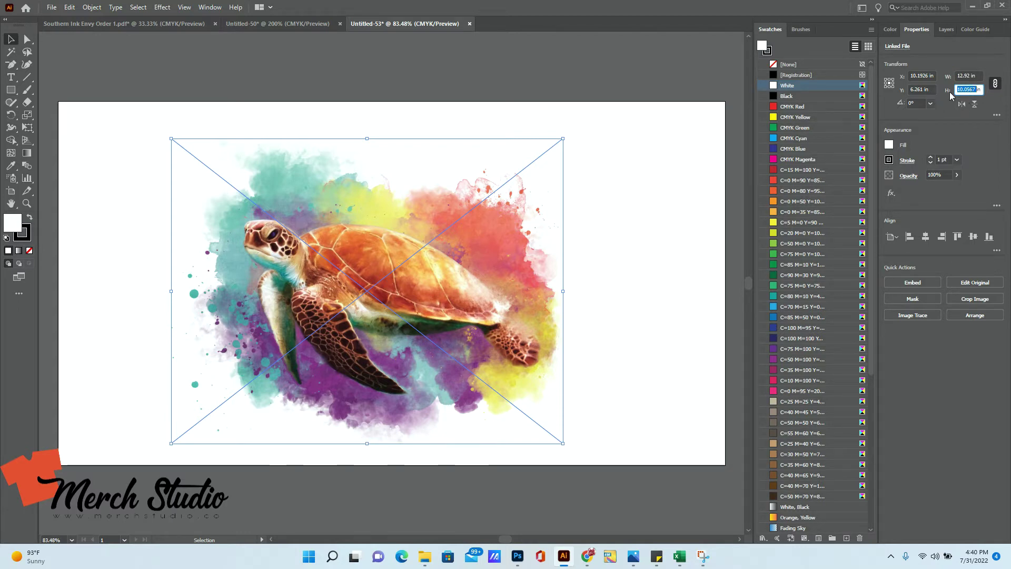
pyautogui.click(958, 76)
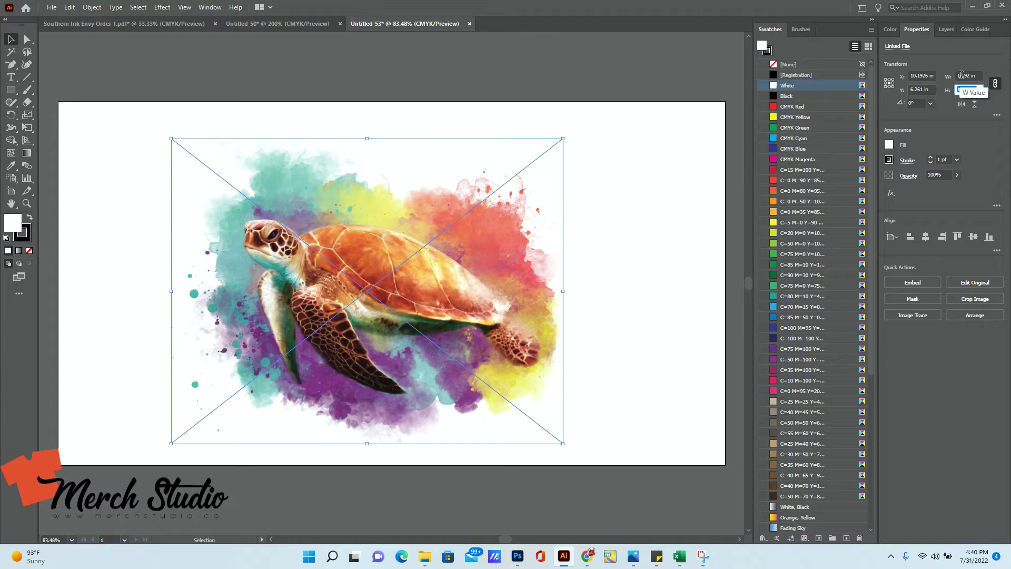
pyautogui.write('9.5in')
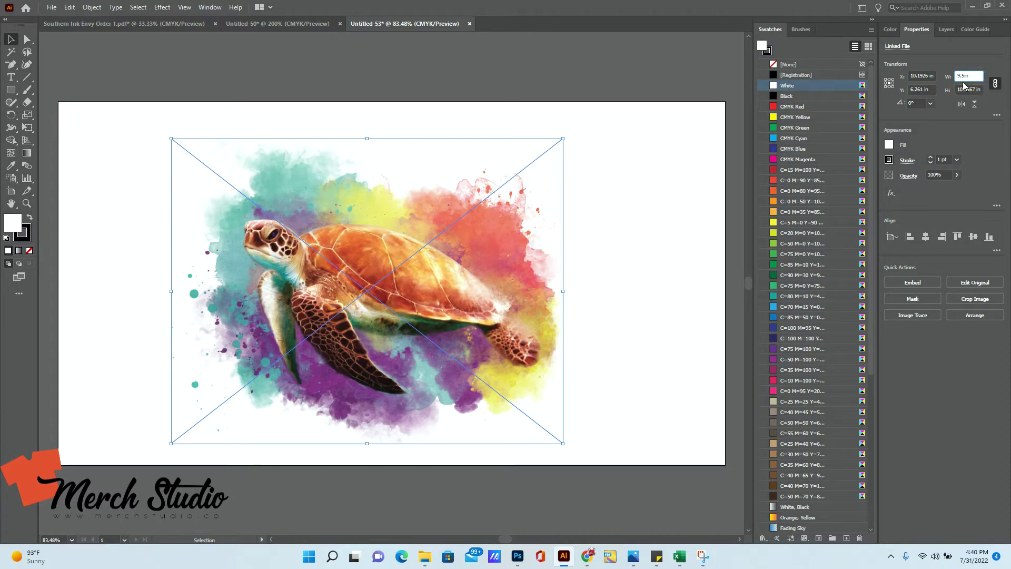
pyautogui.press('Return')
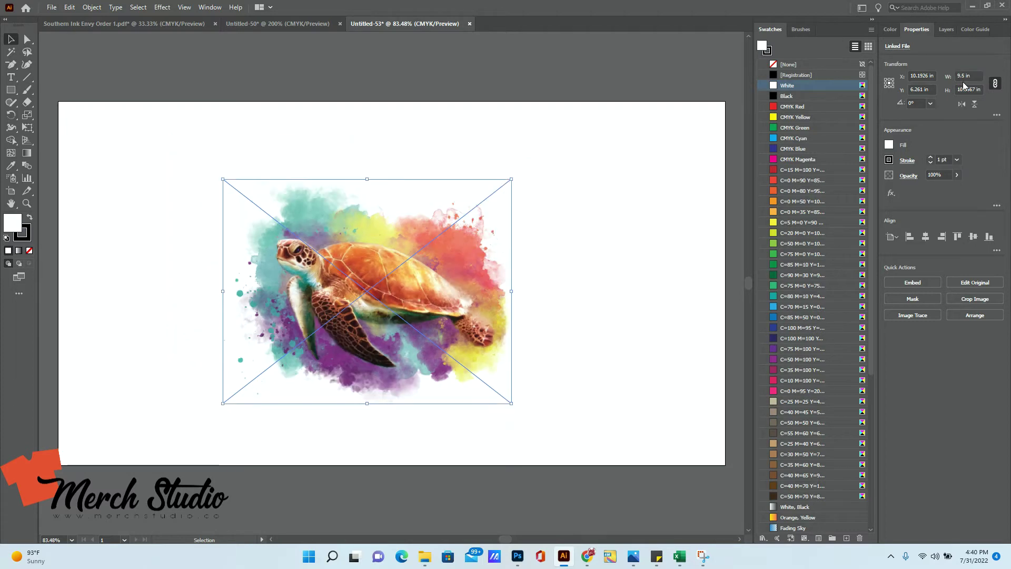
# - Move the turtle image to the artboard's upper-left corner
pyautogui.moveTo(437, 274); pyautogui.dragTo(273, 218)
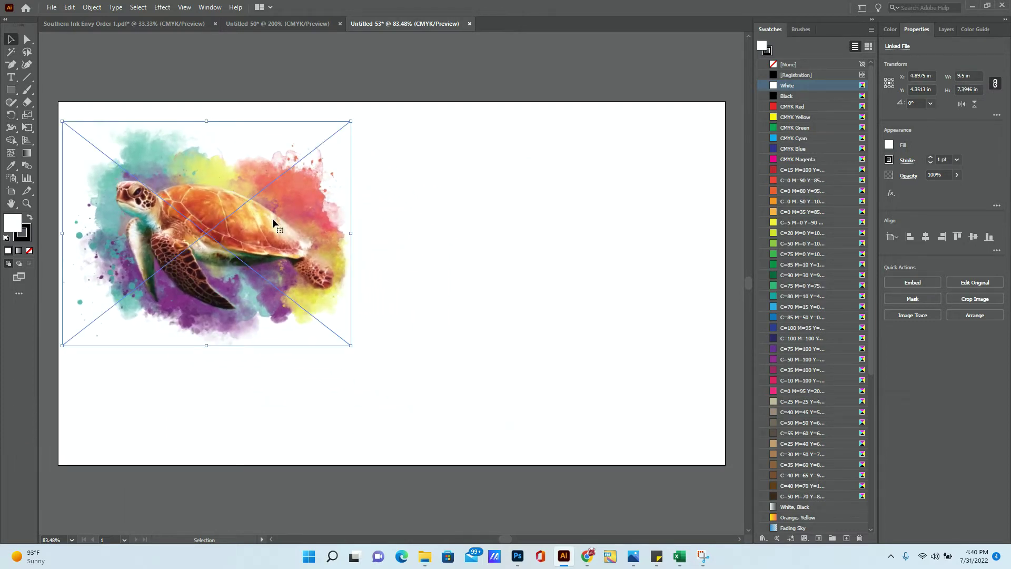
pyautogui.rightClick(194, 226)
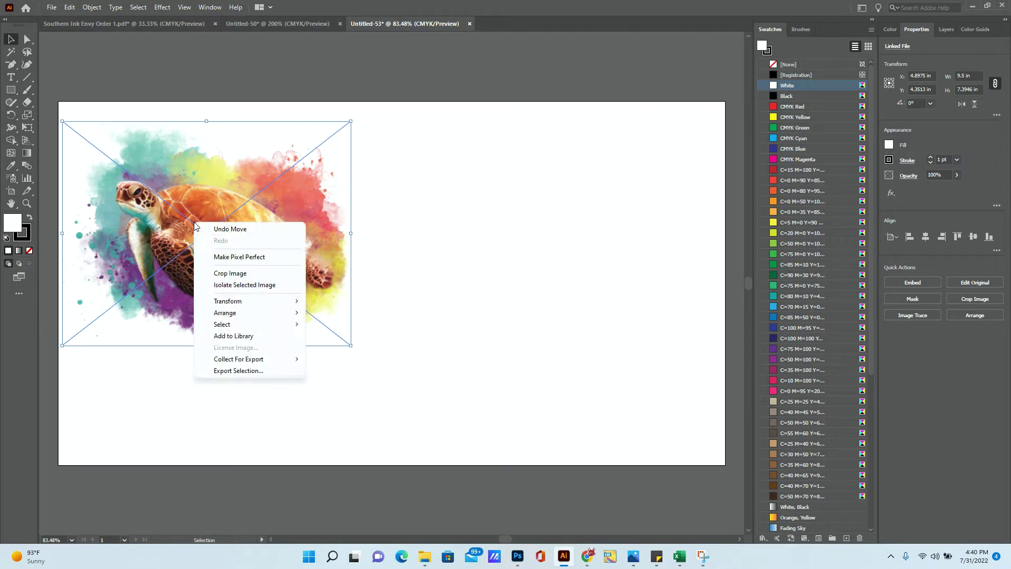
pyautogui.click(306, 206)
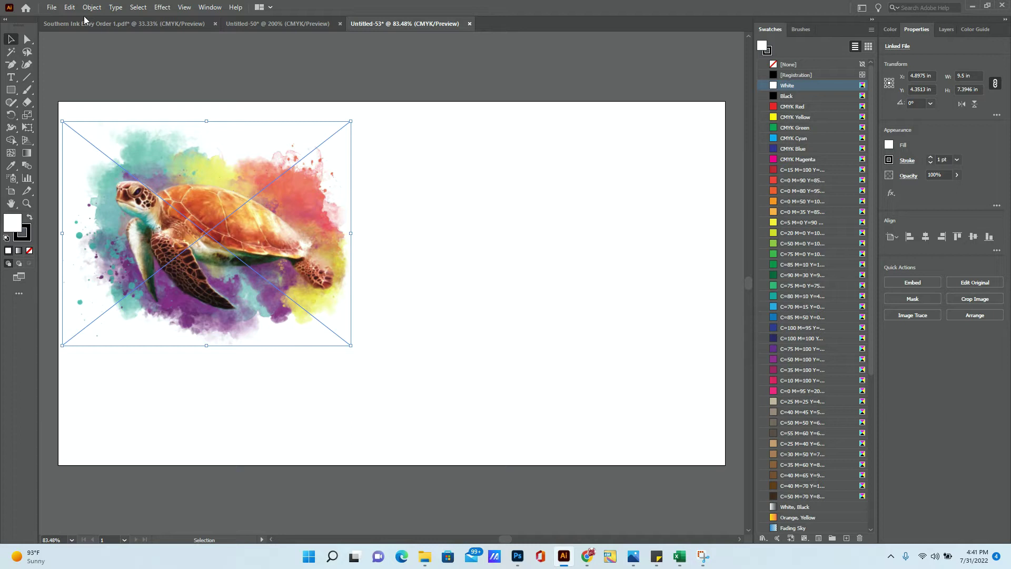
# - Copy and paste the turtle, placing the copy to the right of the original
pyautogui.click(69, 7)
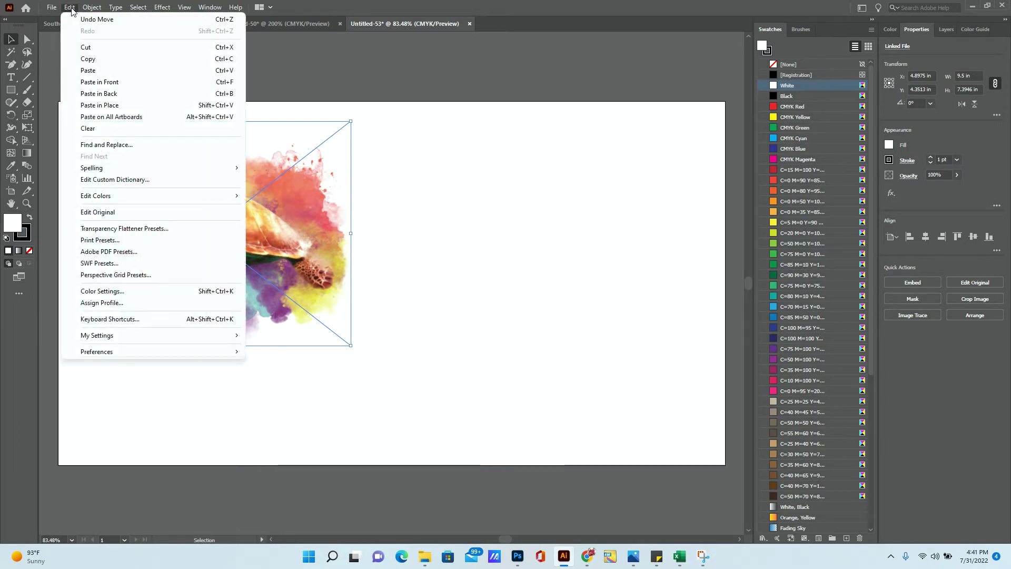
pyautogui.click(107, 58)
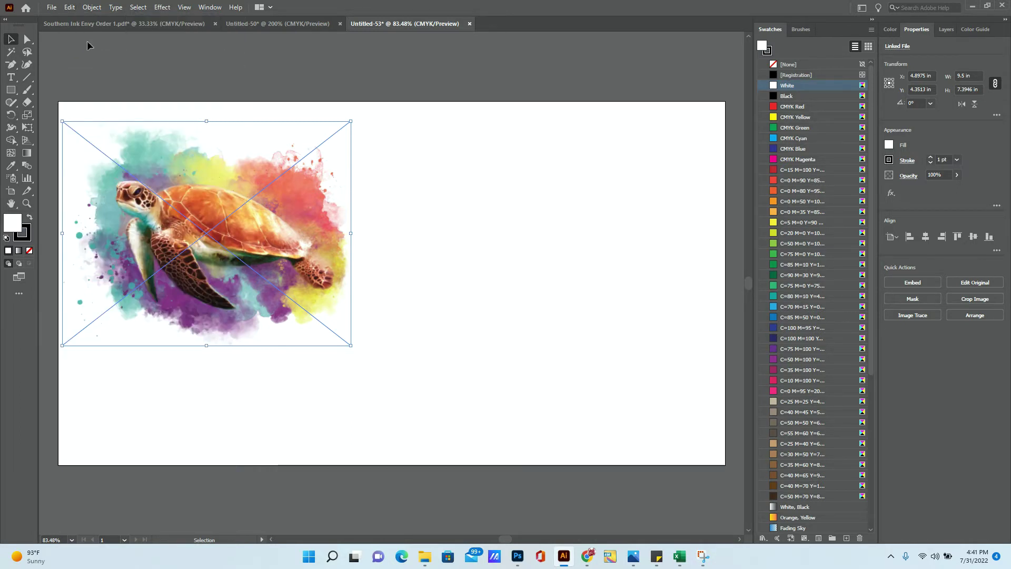
pyautogui.click(70, 8)
pyautogui.click(101, 73)
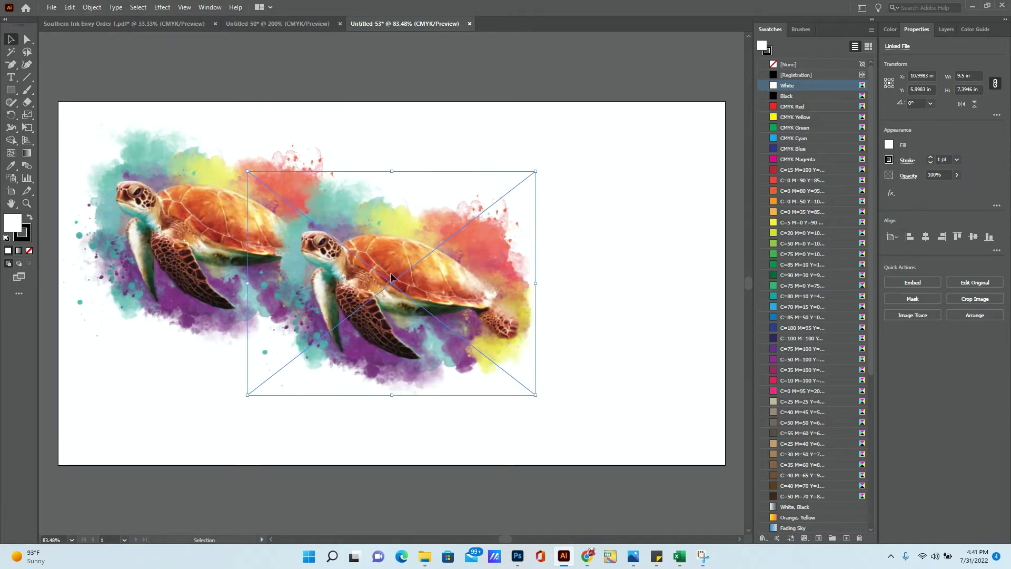
pyautogui.moveTo(391, 276); pyautogui.dragTo(500, 228)
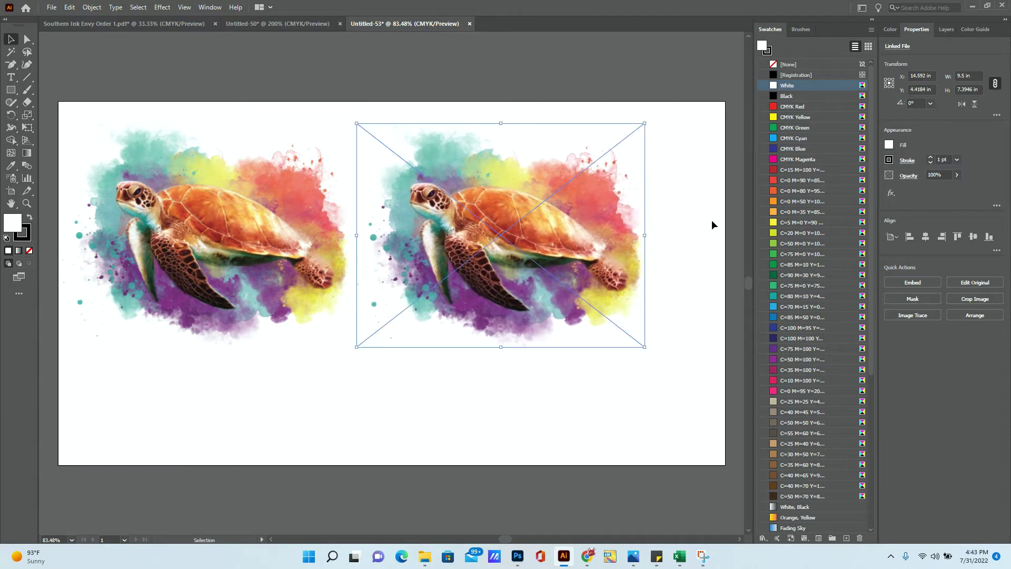
# - Lock width and height proportions and set the right turtle's width to 10 in
pyautogui.click(994, 86)
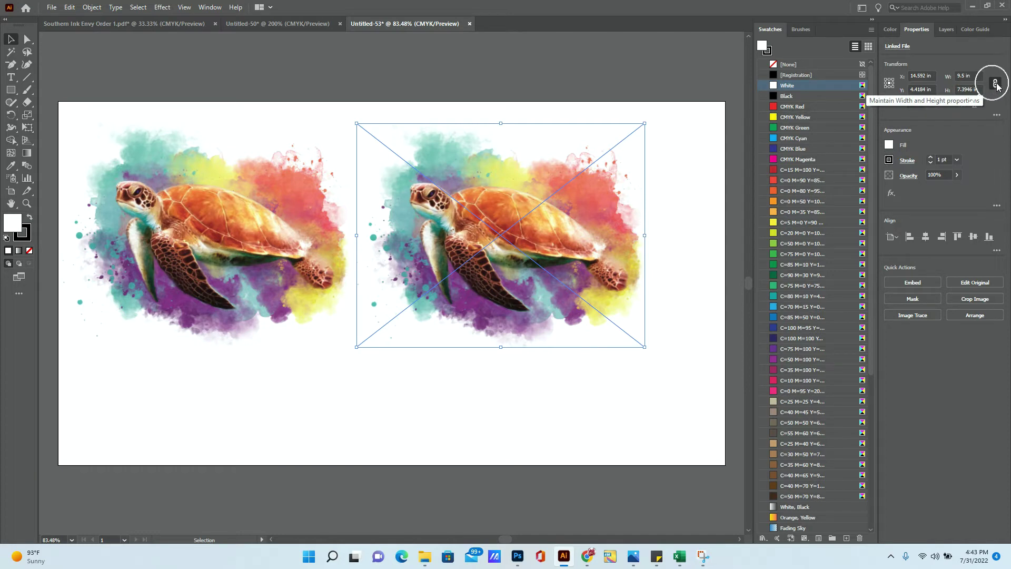
pyautogui.doubleClick(959, 75)
pyautogui.write('10')
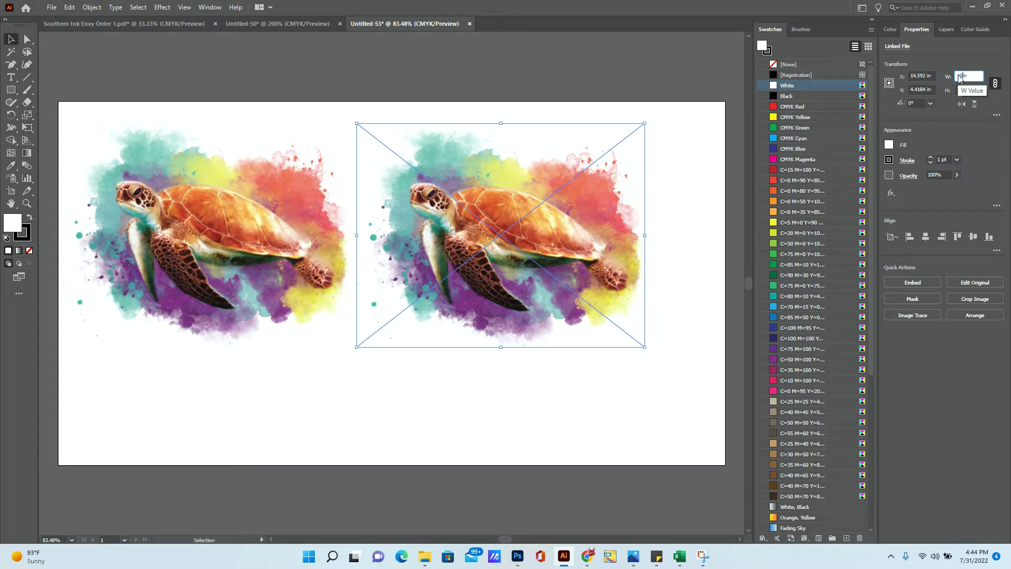
pyautogui.press('Return')
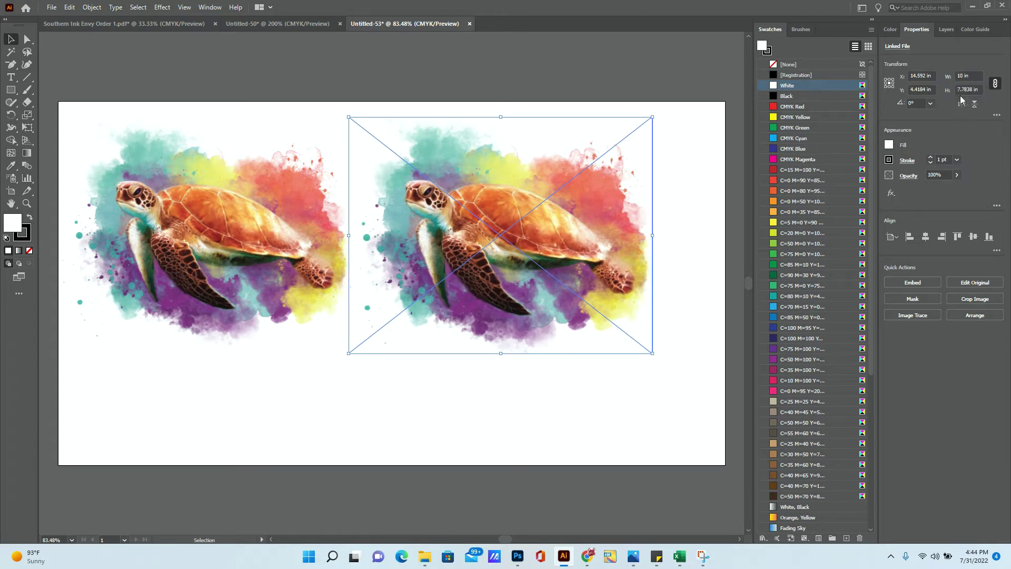
# - Try an unlinked 9.5 in width, undo it, relink proportions, and reselect the right turtle
pyautogui.click(994, 85)
pyautogui.click(959, 76)
pyautogui.doubleClick(959, 76)
pyautogui.write('9.5')
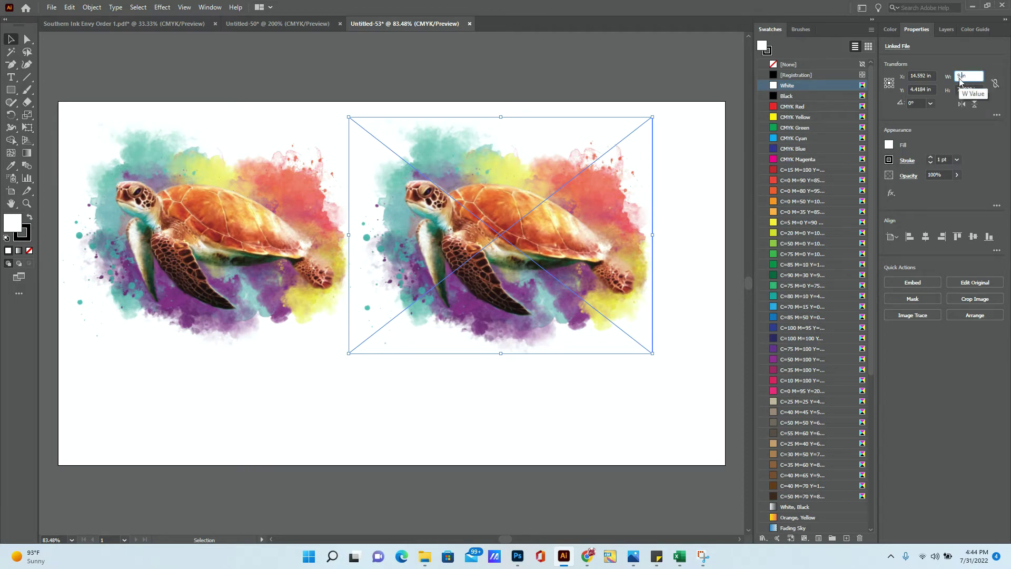
pyautogui.press('Return')
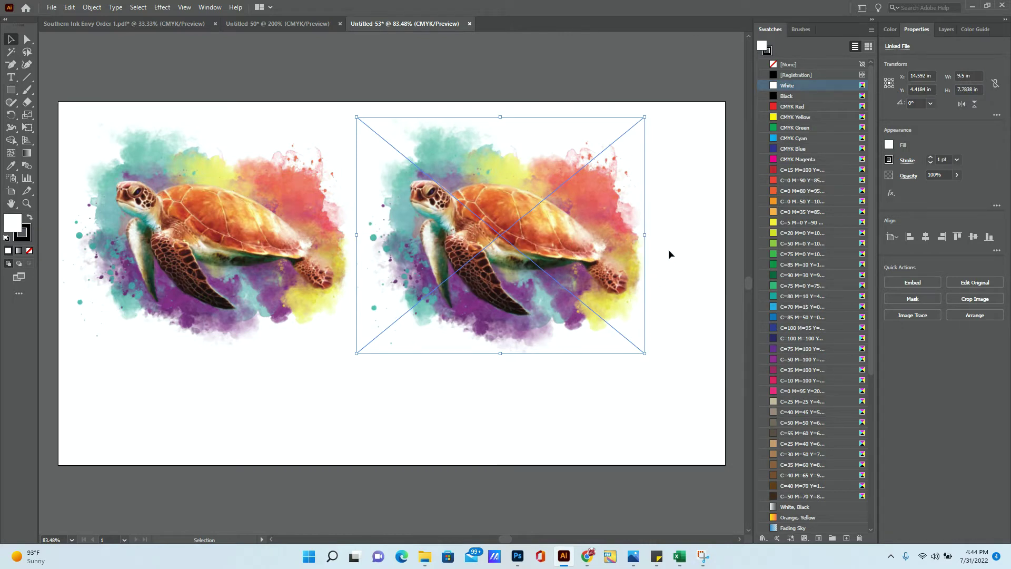
pyautogui.hotkey('ctrl', 'z')
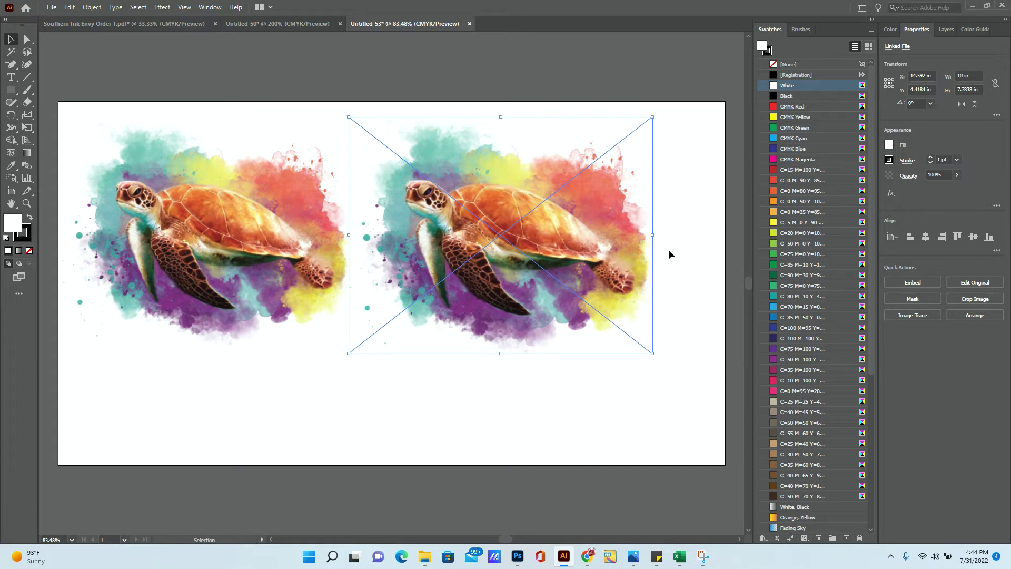
pyautogui.click(996, 86)
pyautogui.click(237, 231)
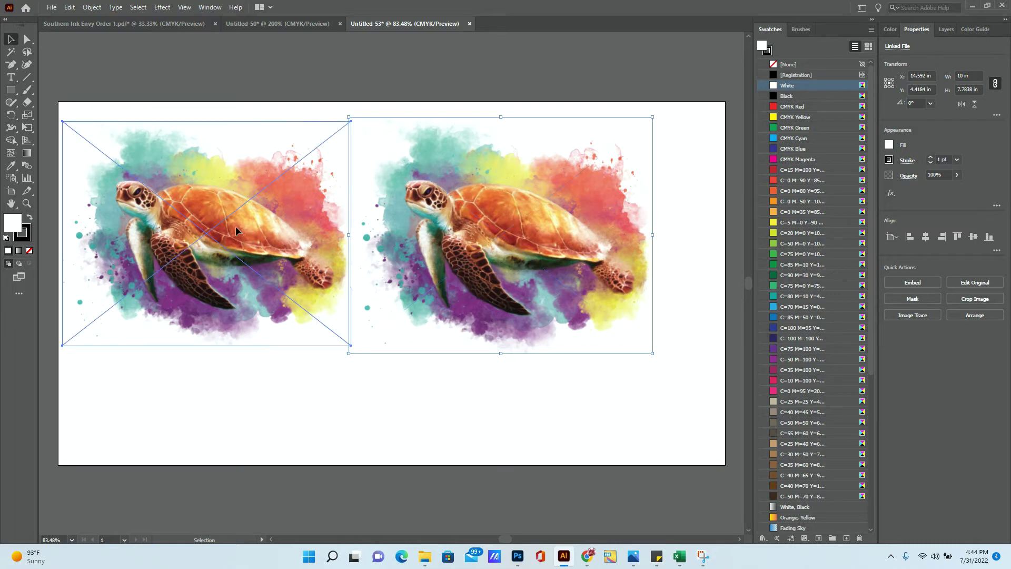
pyautogui.click(456, 259)
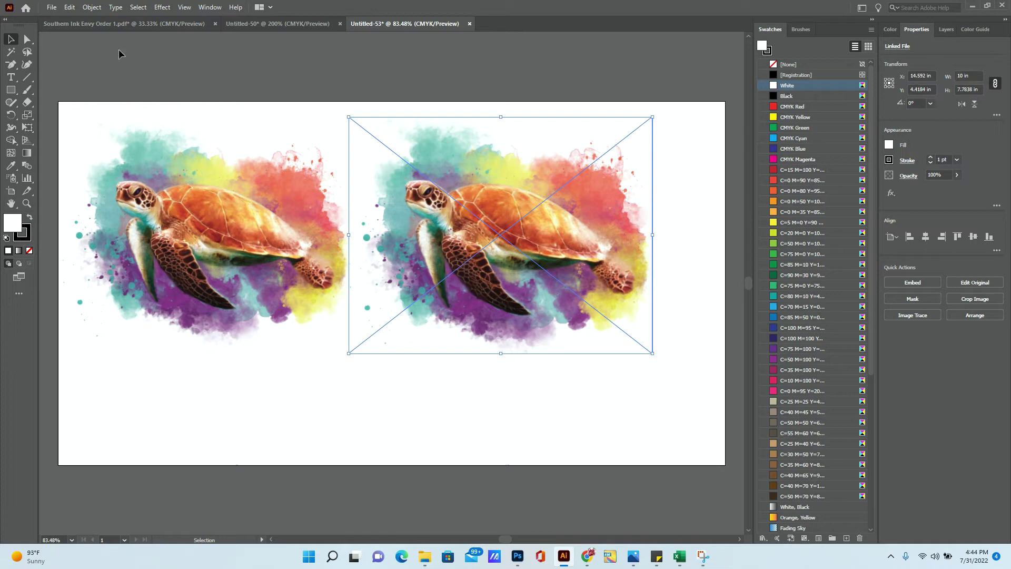
# - Load Asset 17 from Illustrator Files > Company Logo > 2022 for placing
pyautogui.click(53, 11)
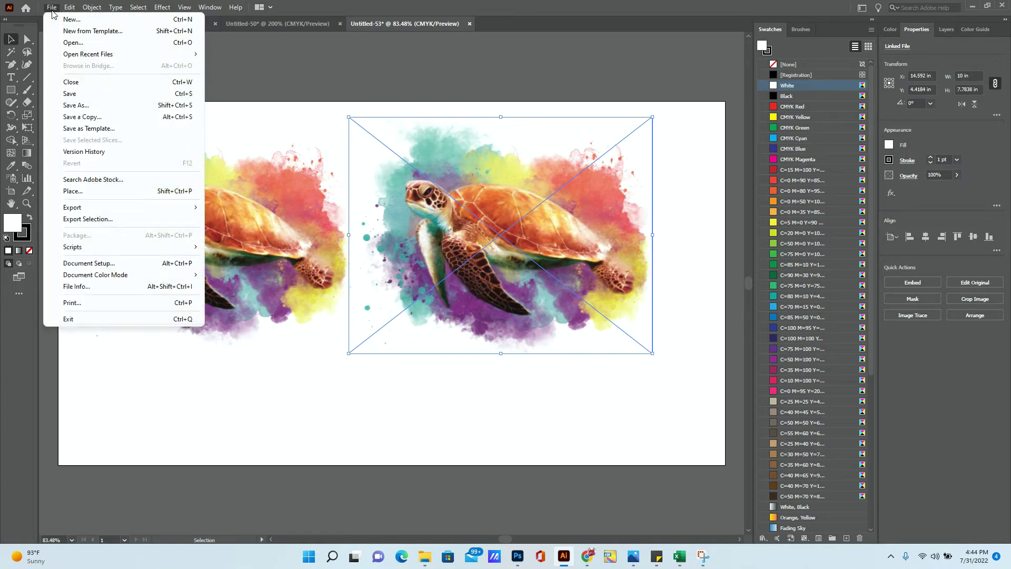
pyautogui.click(94, 192)
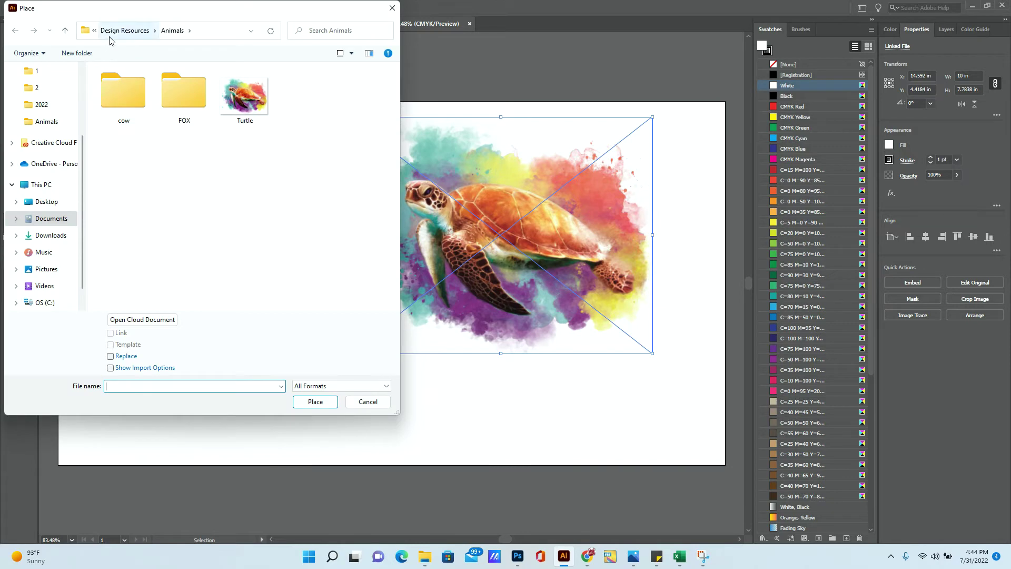
pyautogui.click(110, 36)
pyautogui.click(113, 32)
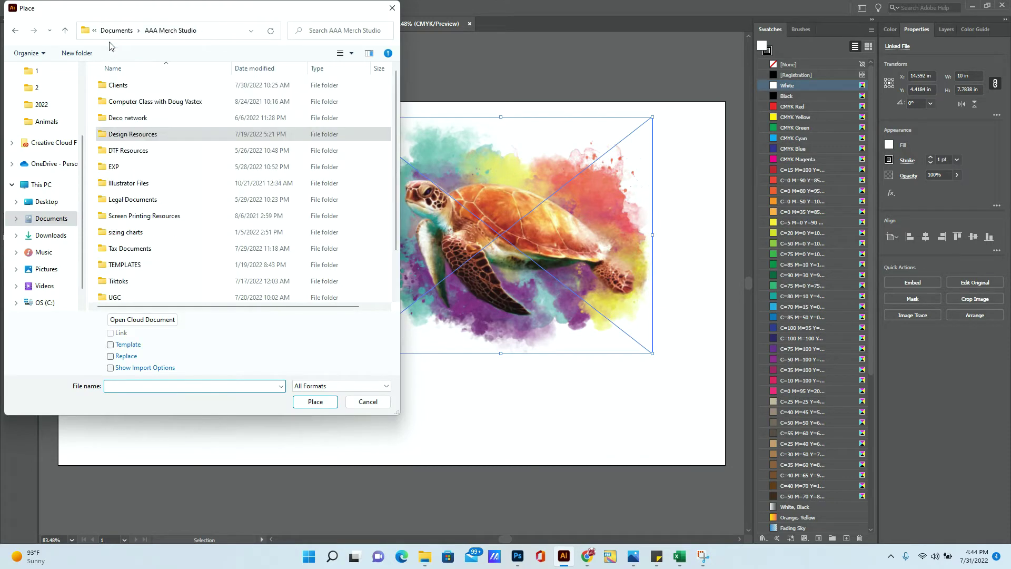
pyautogui.doubleClick(128, 193)
pyautogui.doubleClick(121, 85)
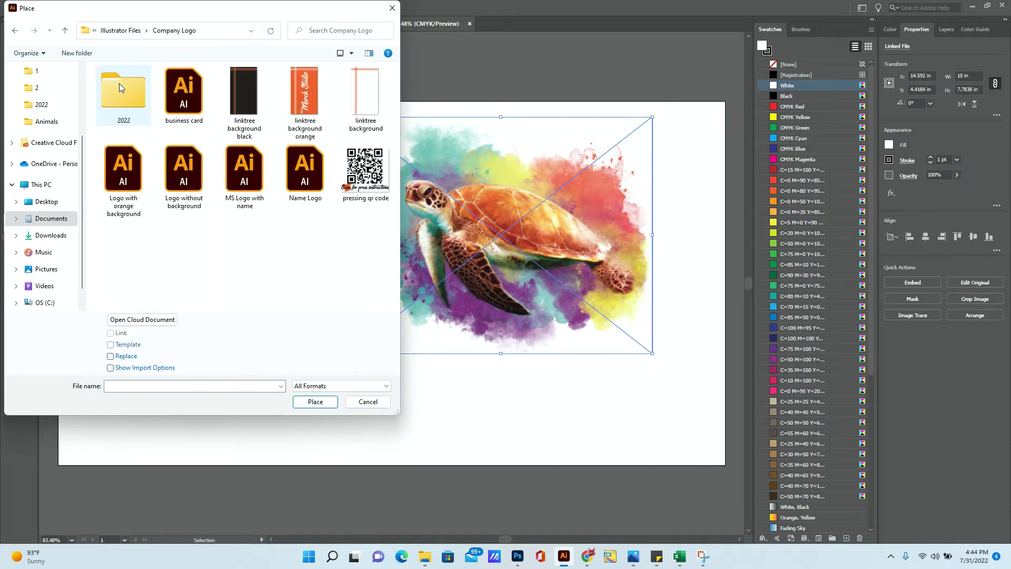
pyautogui.doubleClick(125, 103)
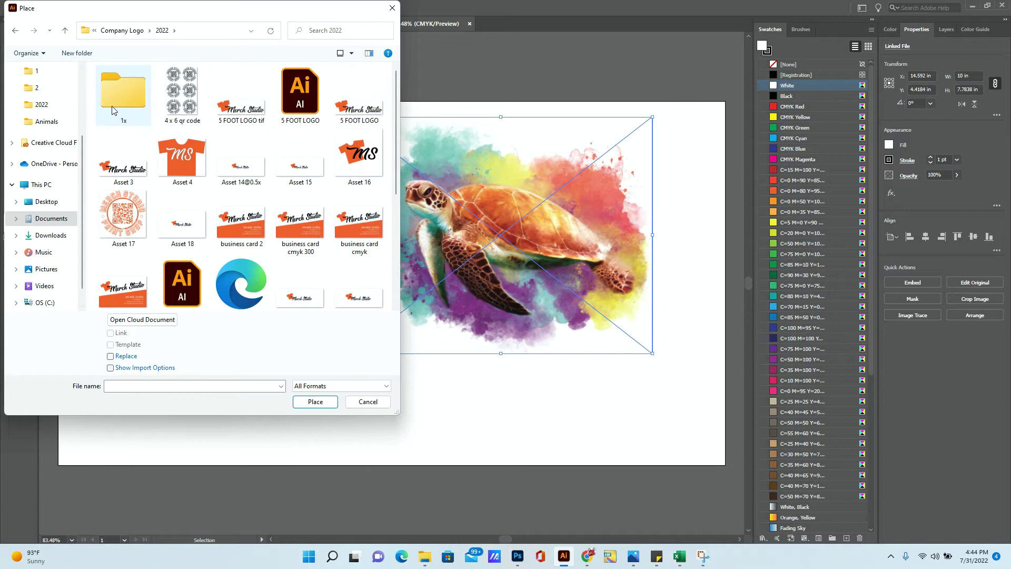
pyautogui.doubleClick(114, 221)
# - Place the QR logo, scale it to 3.5 in wide, and move it to the lower-left corner
pyautogui.click(114, 222)
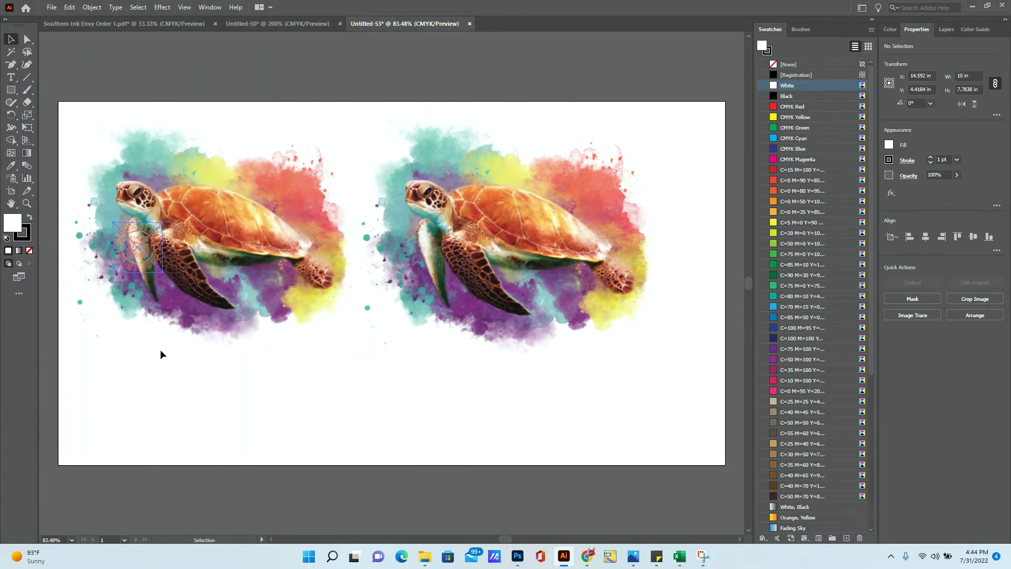
pyautogui.moveTo(141, 258); pyautogui.dragTo(153, 391)
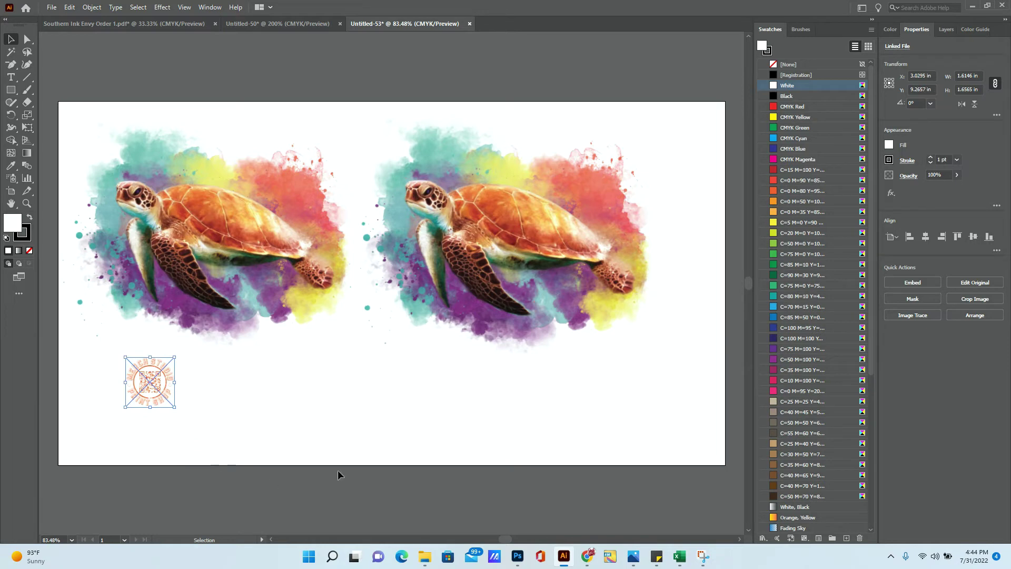
pyautogui.doubleClick(967, 75)
pyautogui.write('3.5')
pyautogui.press('Return')
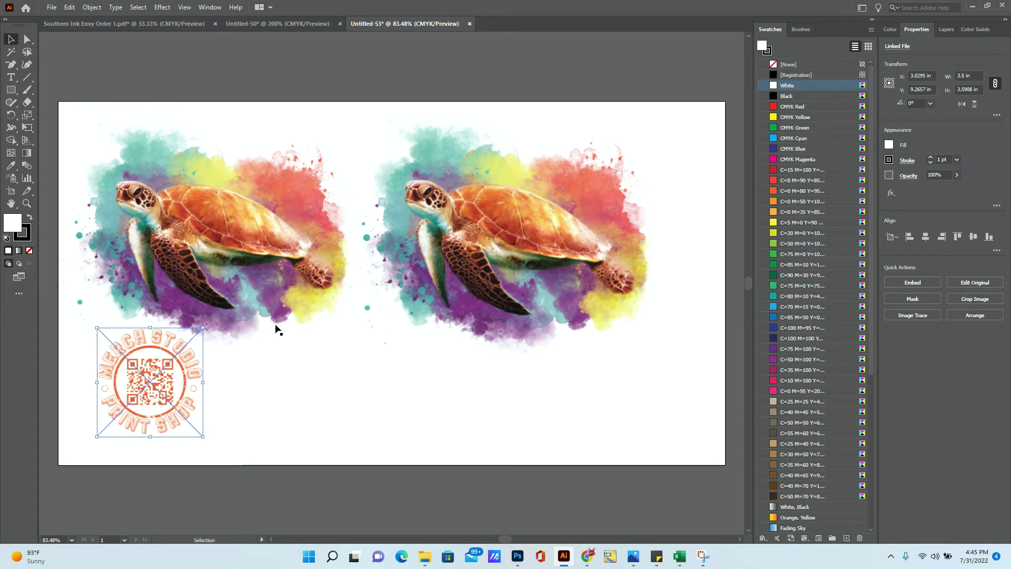
pyautogui.moveTo(159, 384); pyautogui.dragTo(134, 397)
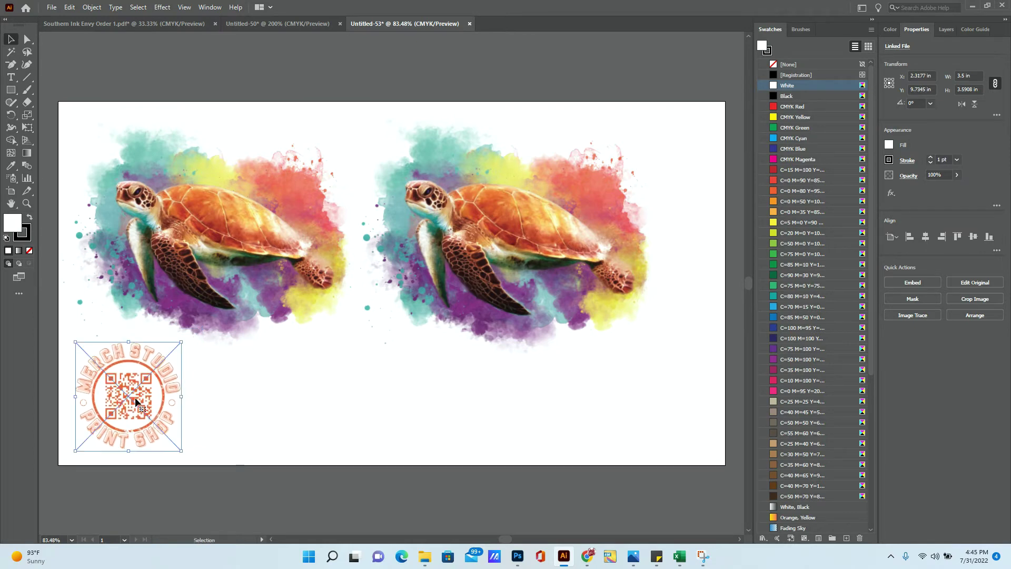
# - Copy and paste the QR logo, setting the copy beside the original
pyautogui.click(69, 7)
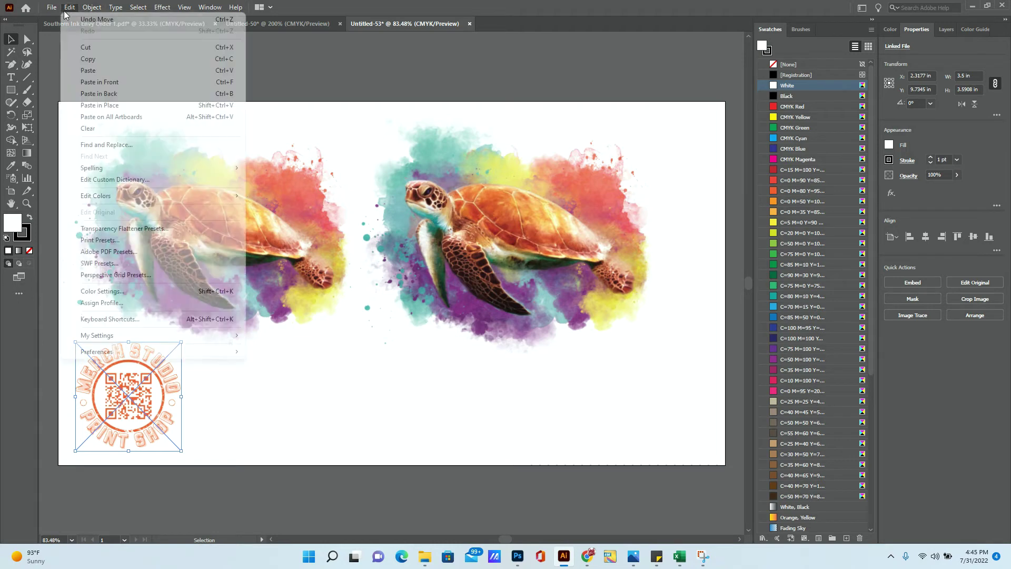
pyautogui.click(88, 59)
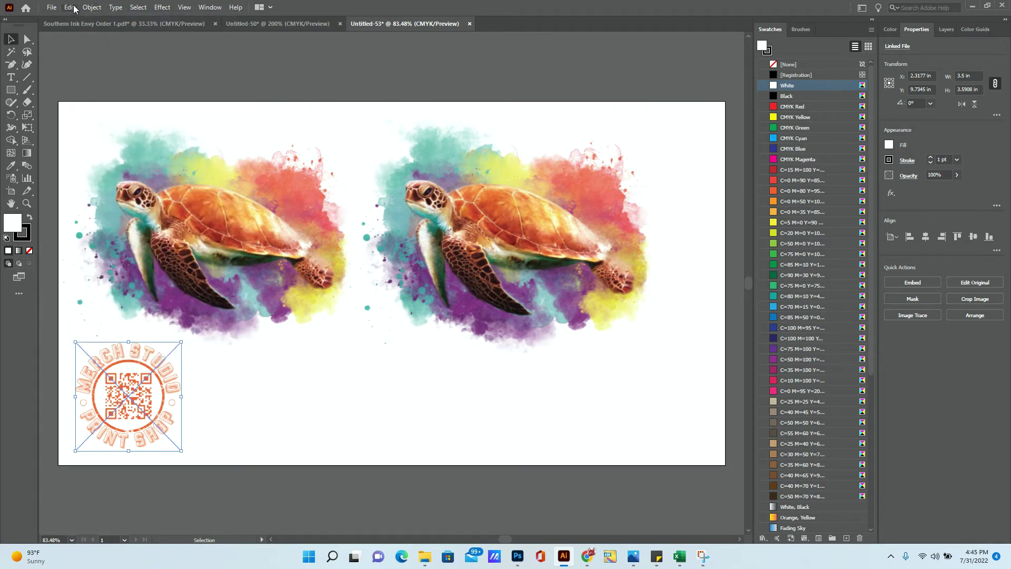
pyautogui.click(73, 8)
pyautogui.click(88, 70)
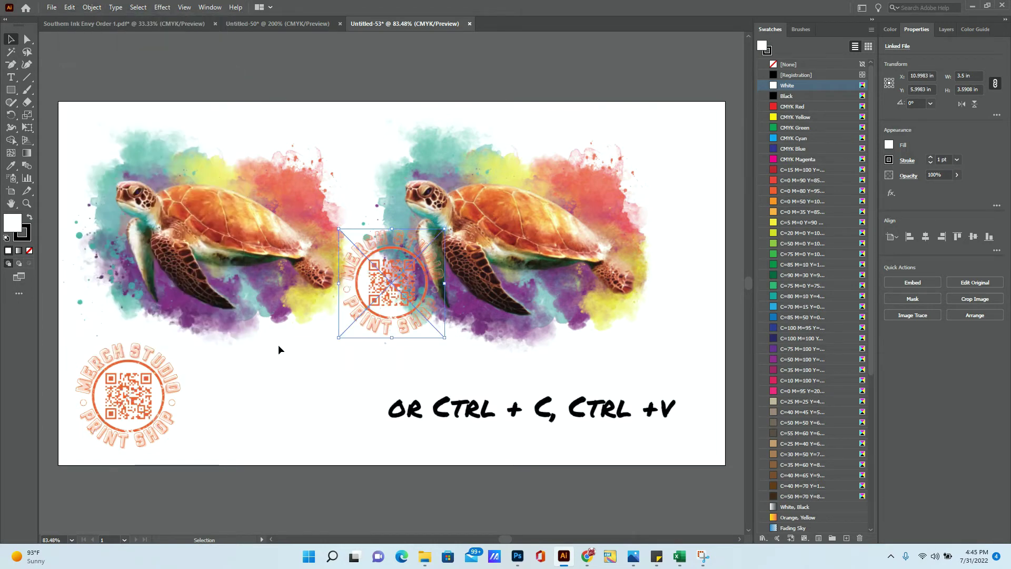
pyautogui.moveTo(371, 302); pyautogui.dragTo(217, 419)
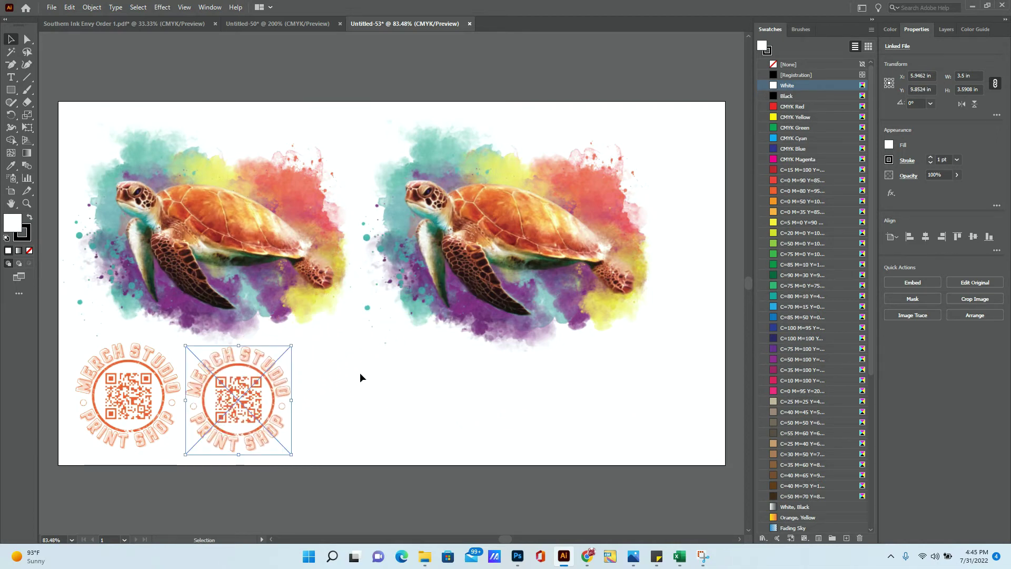
# - Nudge the right turtle slightly to the right and reselect it
pyautogui.click(533, 291)
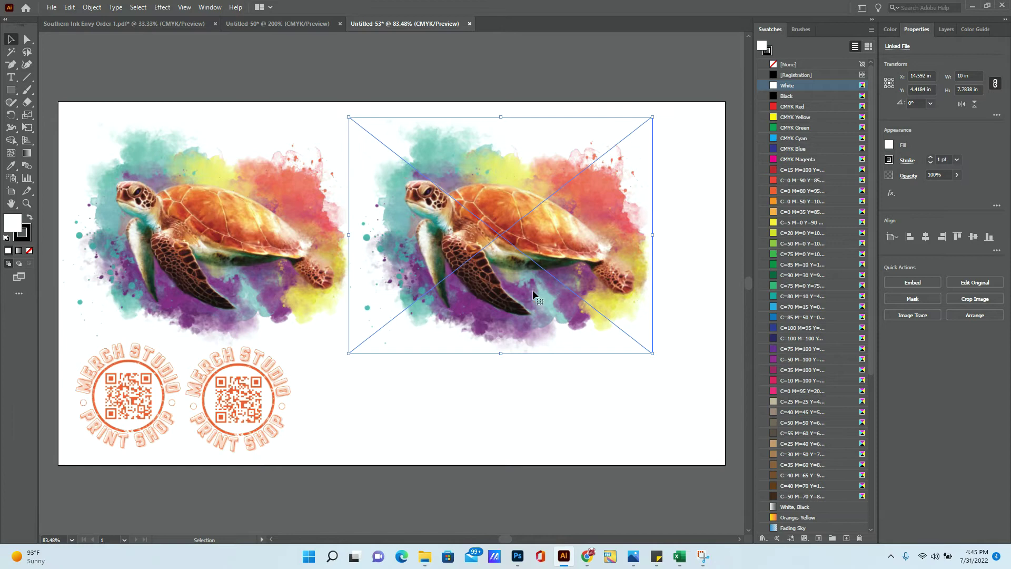
pyautogui.moveTo(536, 292); pyautogui.dragTo(568, 294)
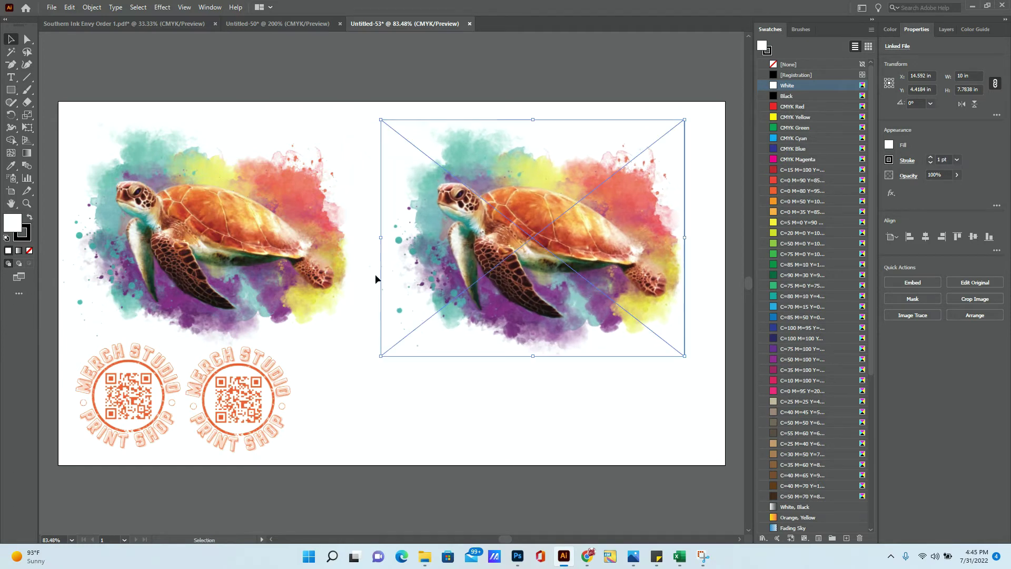
pyautogui.moveTo(256, 392)
pyautogui.mouseDown()
pyautogui.moveTo(371, 221)
pyautogui.moveTo(384, 229)
pyautogui.moveTo(248, 377)
pyautogui.moveTo(252, 396)
pyautogui.mouseUp()
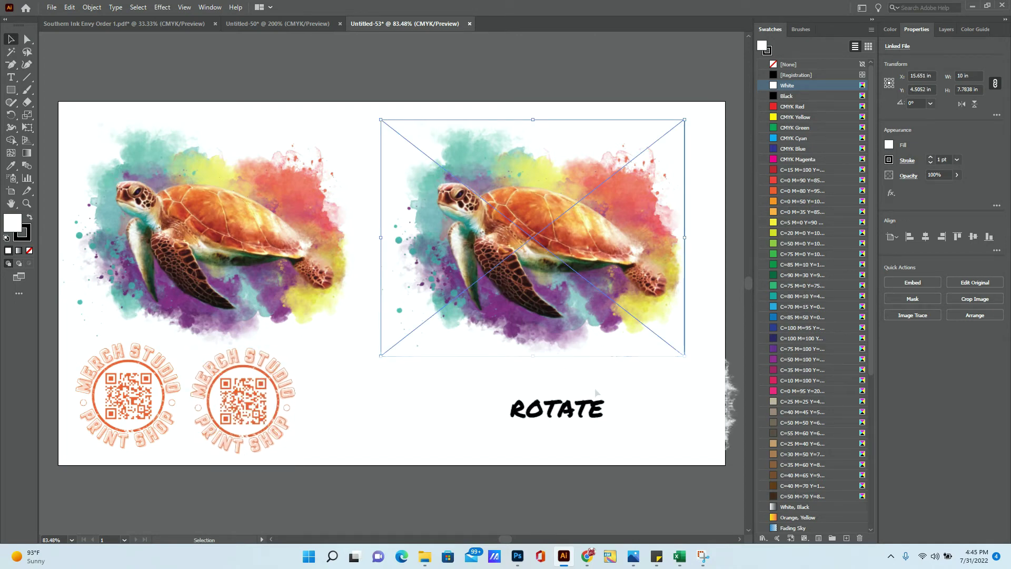
pyautogui.click(596, 380)
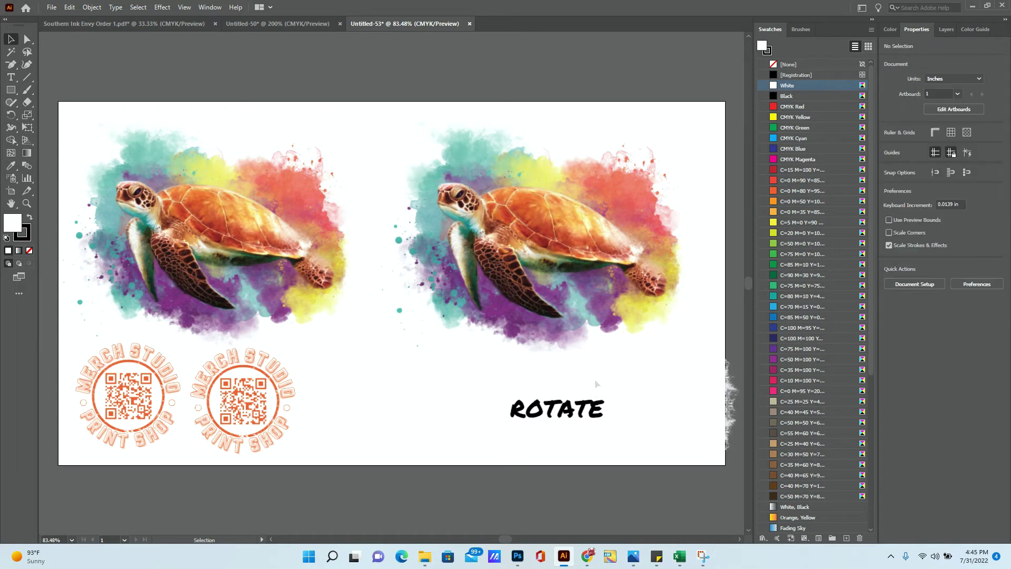
pyautogui.click(554, 243)
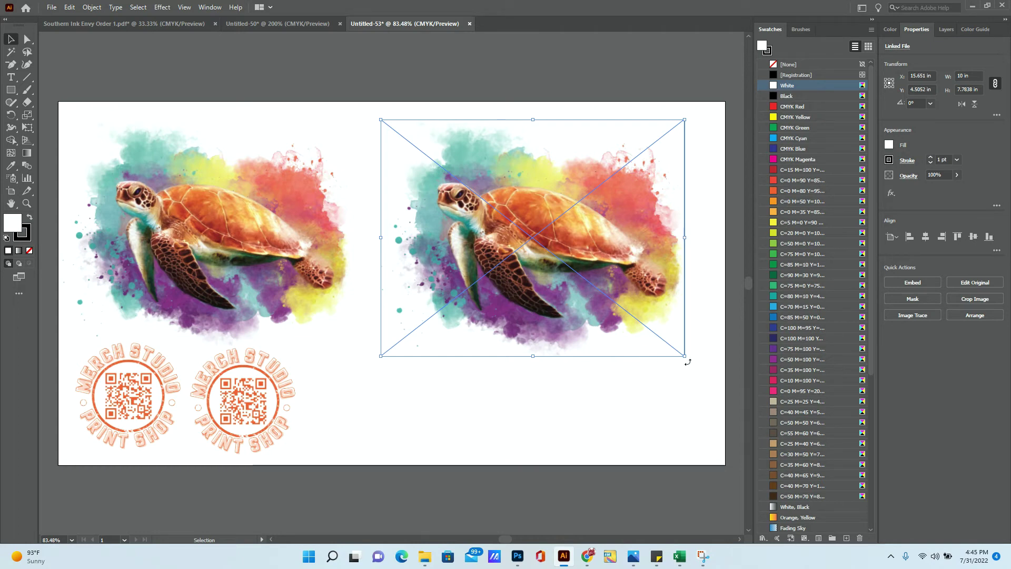
# - Rotate the right turtle to 270°, move it toward the edge, and place a QR stamp between the turtles
pyautogui.moveTo(688, 362); pyautogui.dragTo(604, 303)
pyautogui.hotkey('ctrl', 'z')
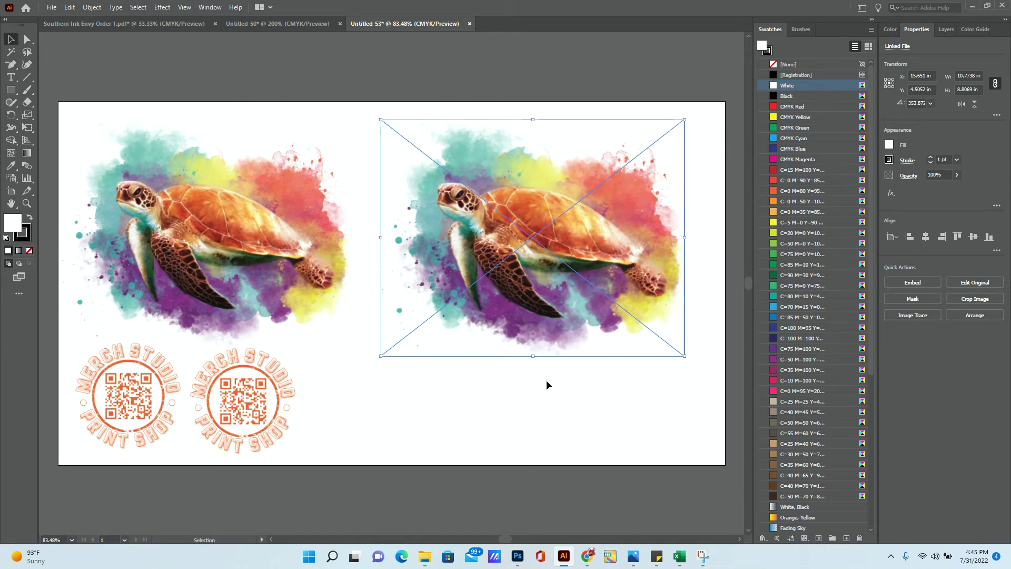
pyautogui.press('shift')
pyautogui.moveTo(641, 393); pyautogui.dragTo(459, 425)
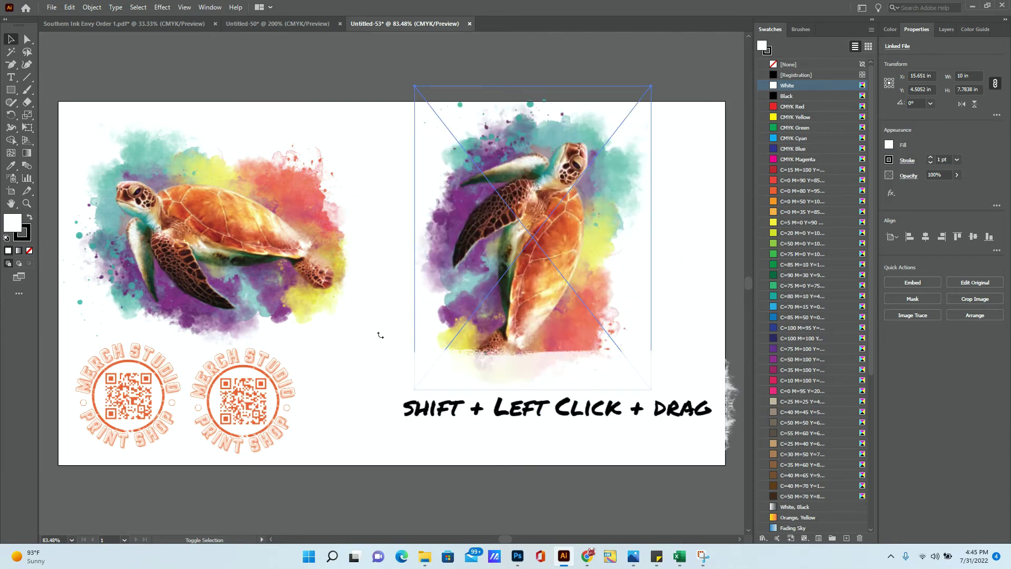
pyautogui.moveTo(380, 335); pyautogui.dragTo(380, 334)
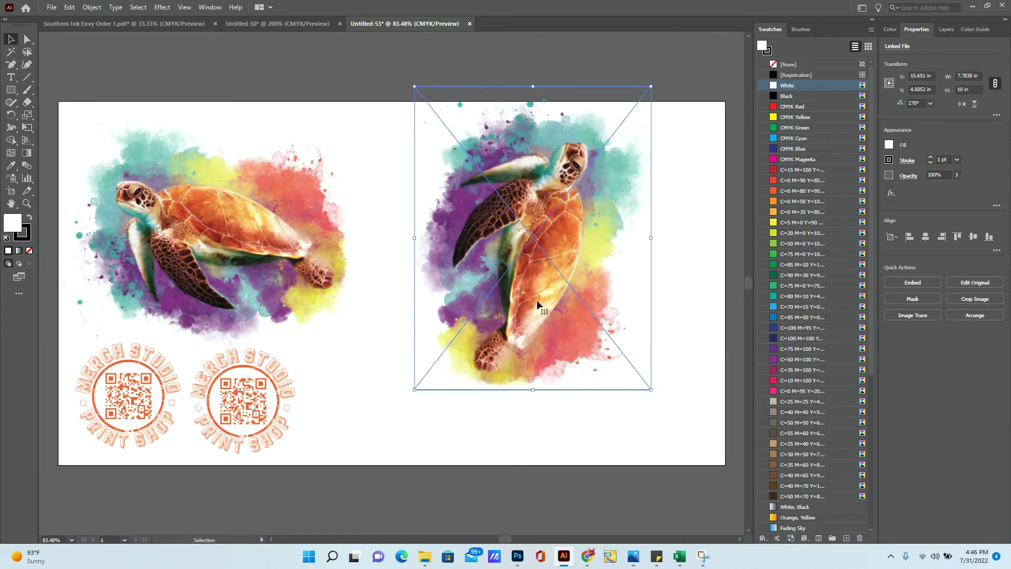
pyautogui.moveTo(536, 299); pyautogui.dragTo(597, 322)
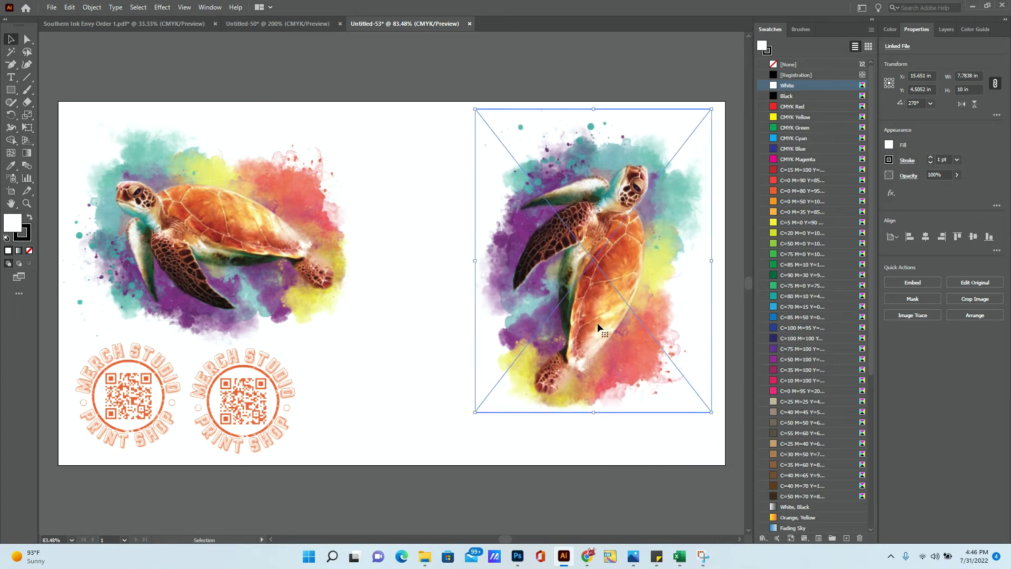
pyautogui.moveTo(254, 414); pyautogui.dragTo(427, 194)
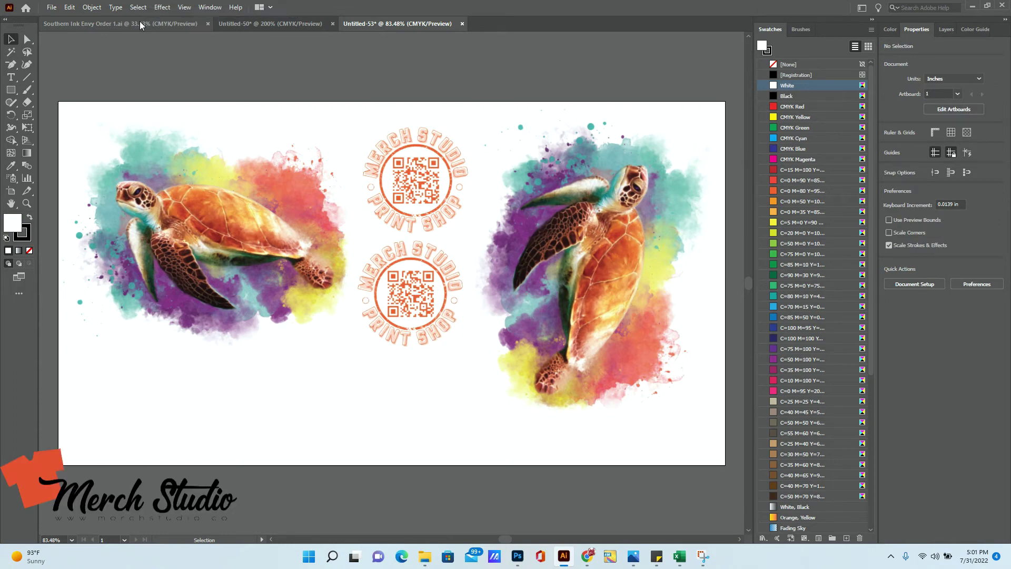
# - Switch to the Southern Ink Envy Order 1.ai gang sheet
pyautogui.click(140, 23)
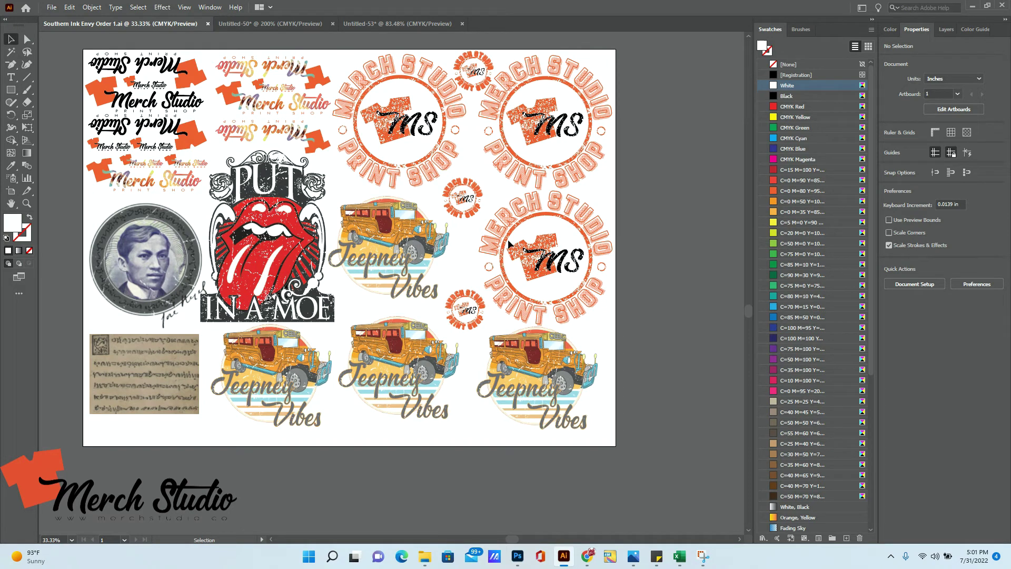
# - Save the gang sheet as an Illustrator 2020 AI file, named with the customer's name plus '2 x 1'
pyautogui.click(53, 8)
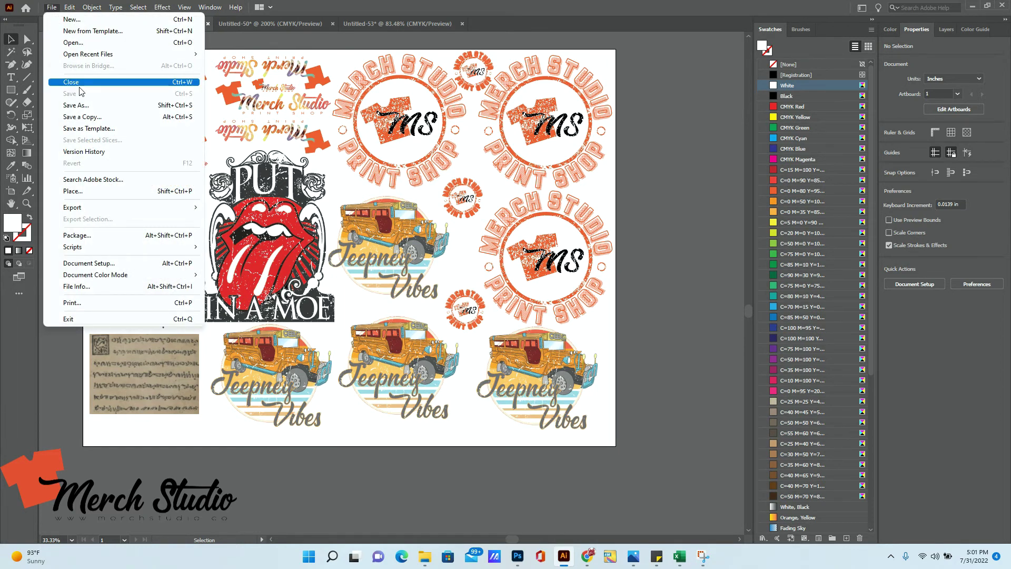
pyautogui.click(74, 105)
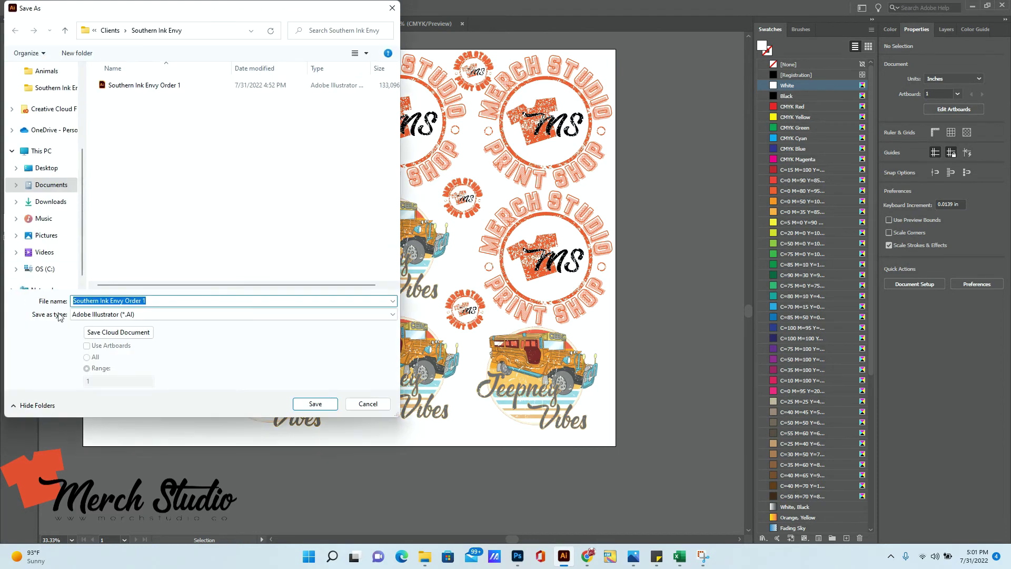
pyautogui.click(145, 315)
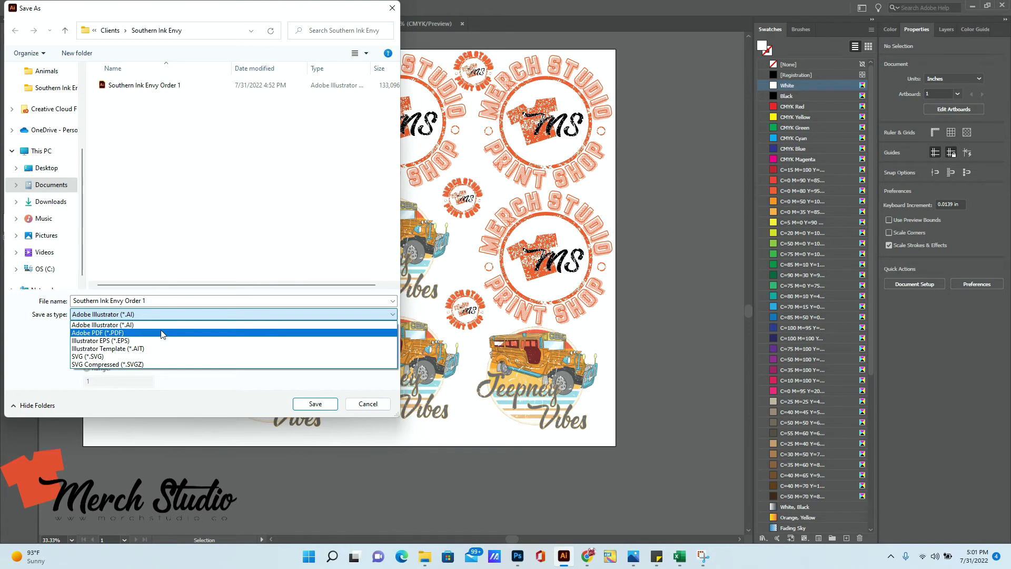
pyautogui.click(176, 301)
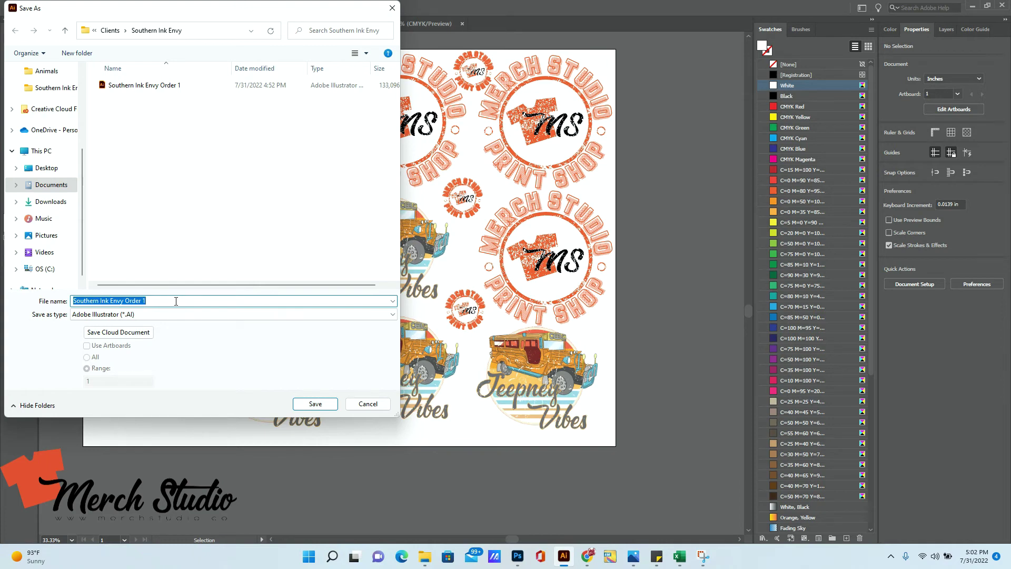
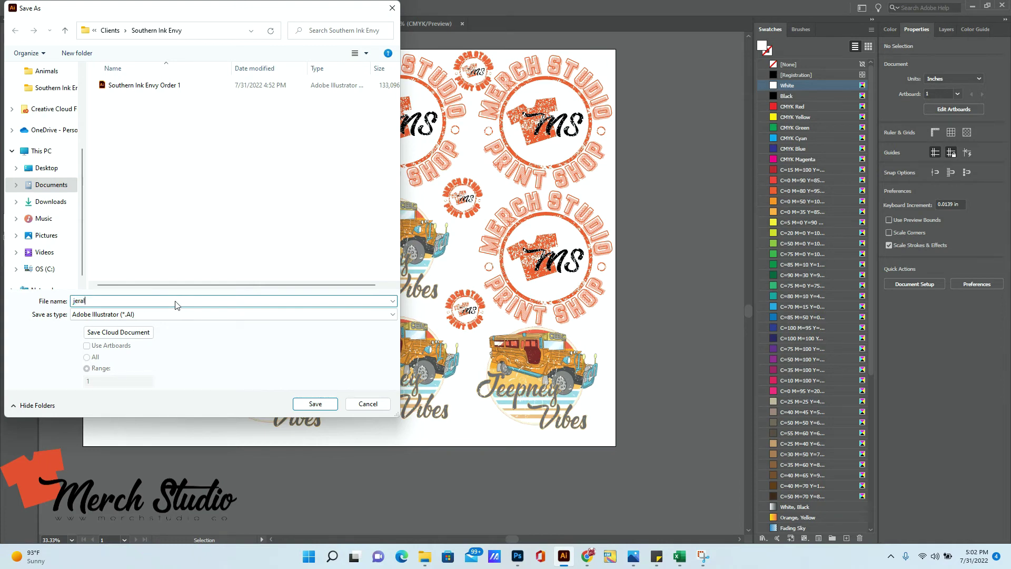
pyautogui.write('2 x 1')
pyautogui.click(316, 408)
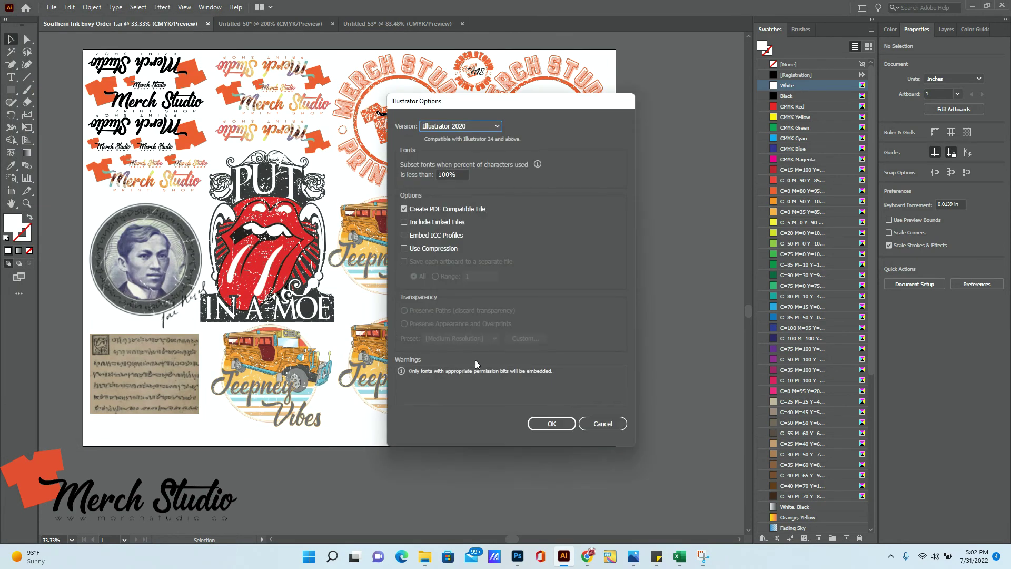
pyautogui.click(551, 424)
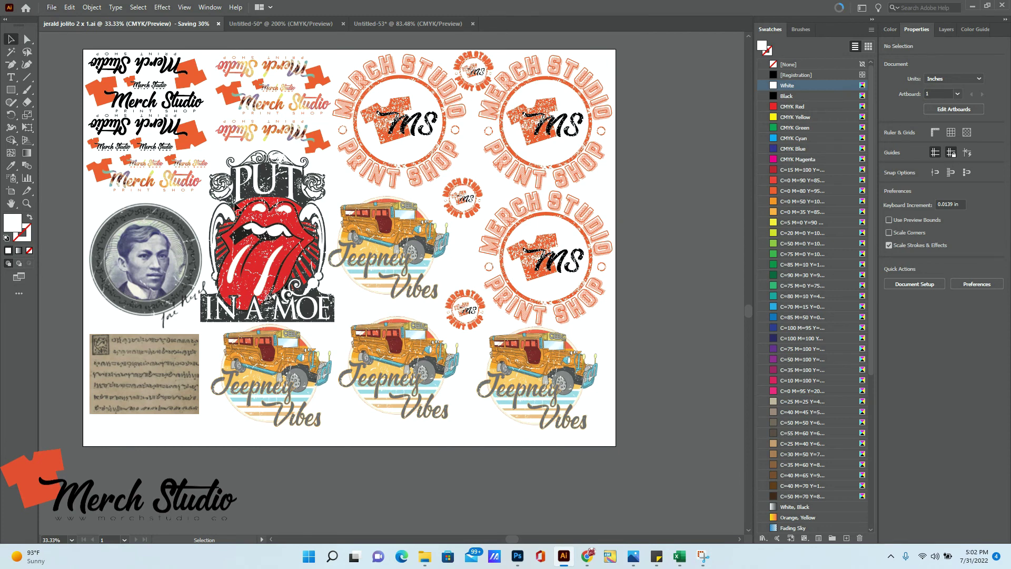
pyautogui.click(51, 8)
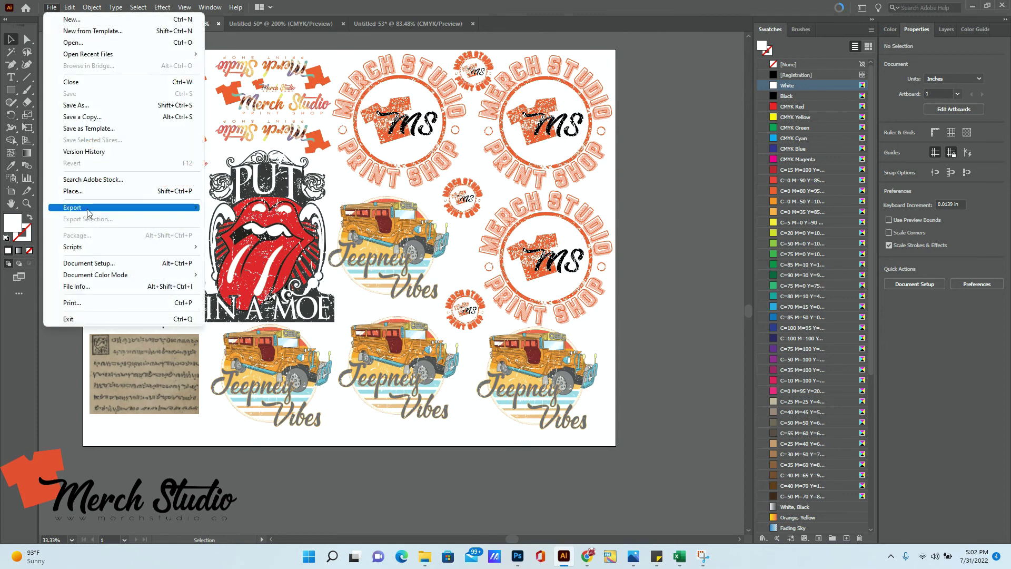
# - Export the sheet as a transparent-background PNG at High (300 ppi) under the suggested name
pyautogui.moveTo(155, 210)
pyautogui.click(245, 219)
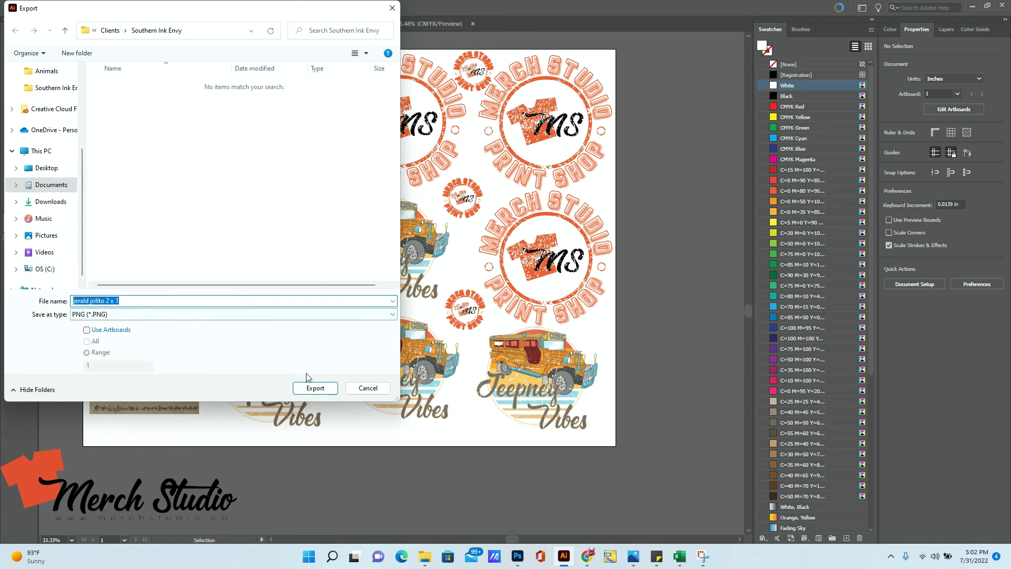
pyautogui.click(316, 388)
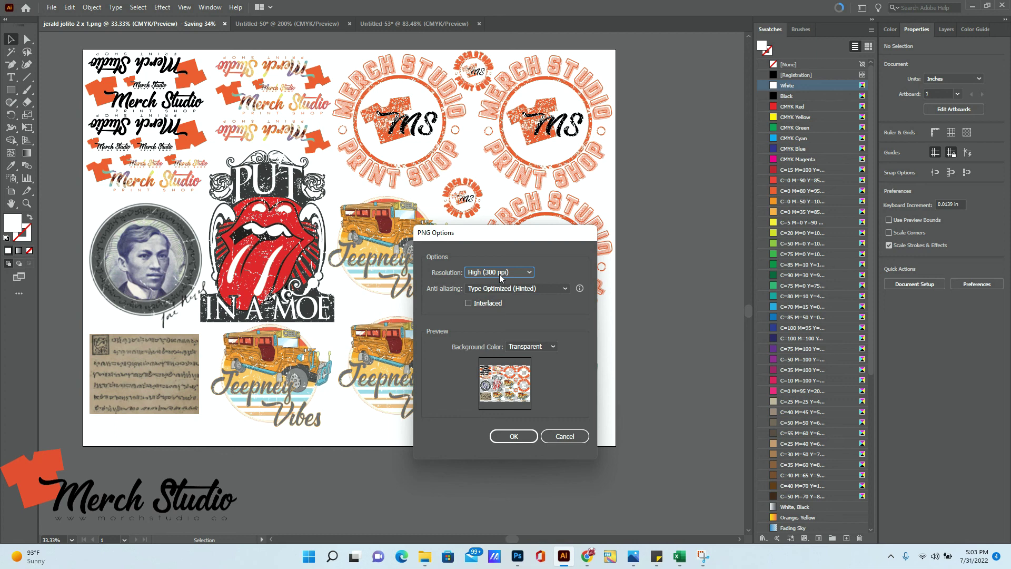
pyautogui.click(500, 274)
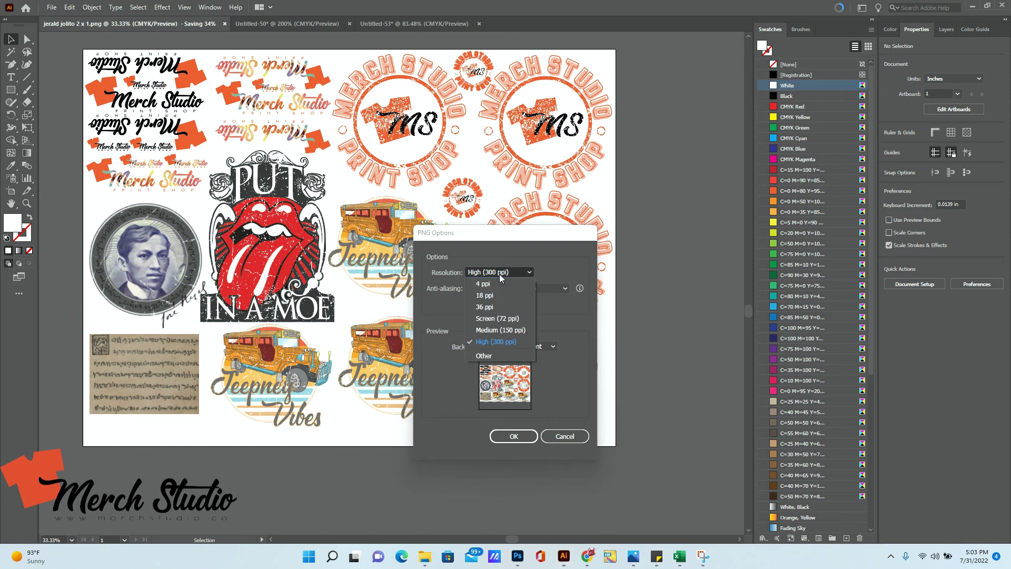
pyautogui.click(513, 342)
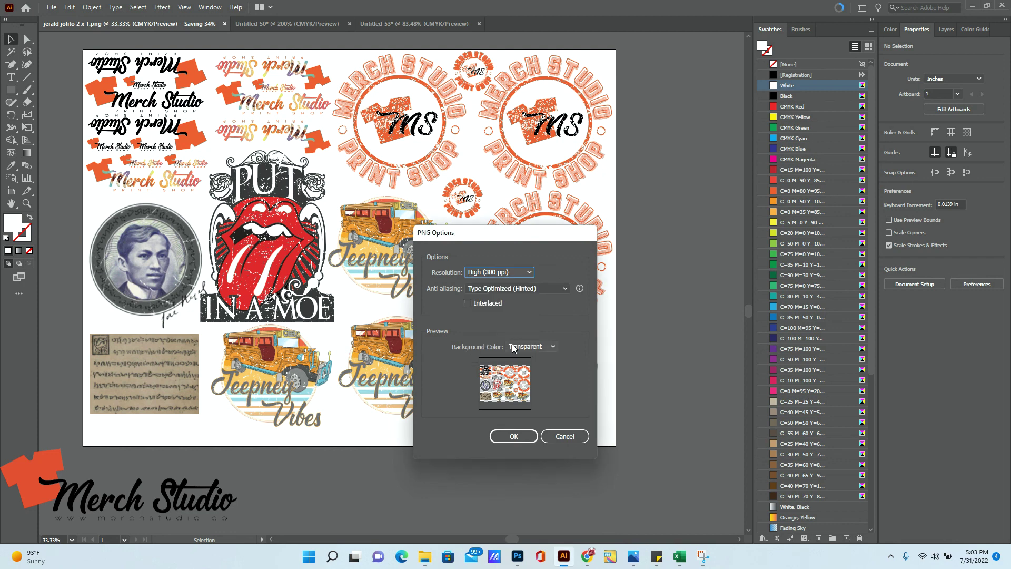
pyautogui.click(513, 437)
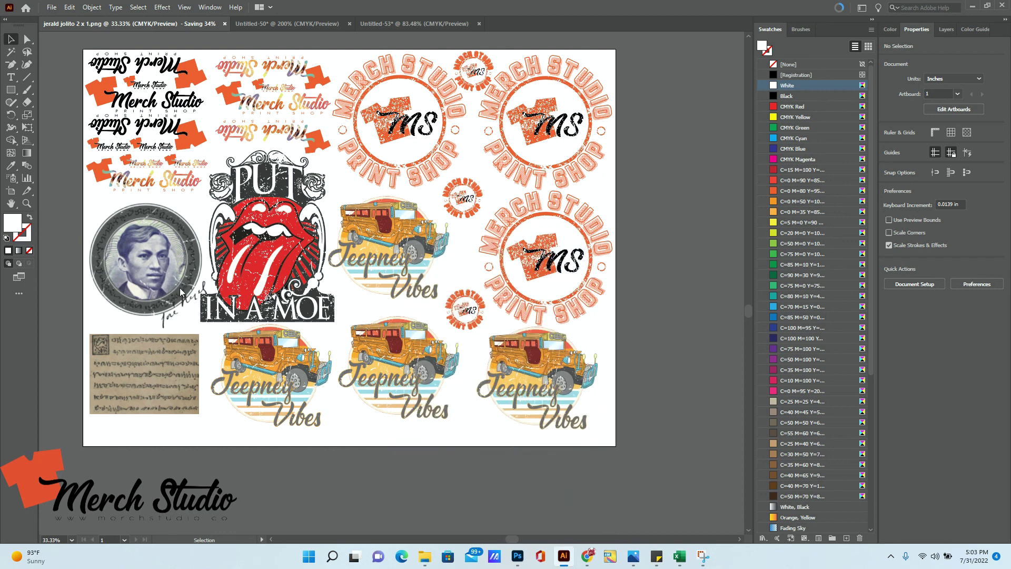
pyautogui.moveTo(421, 559)
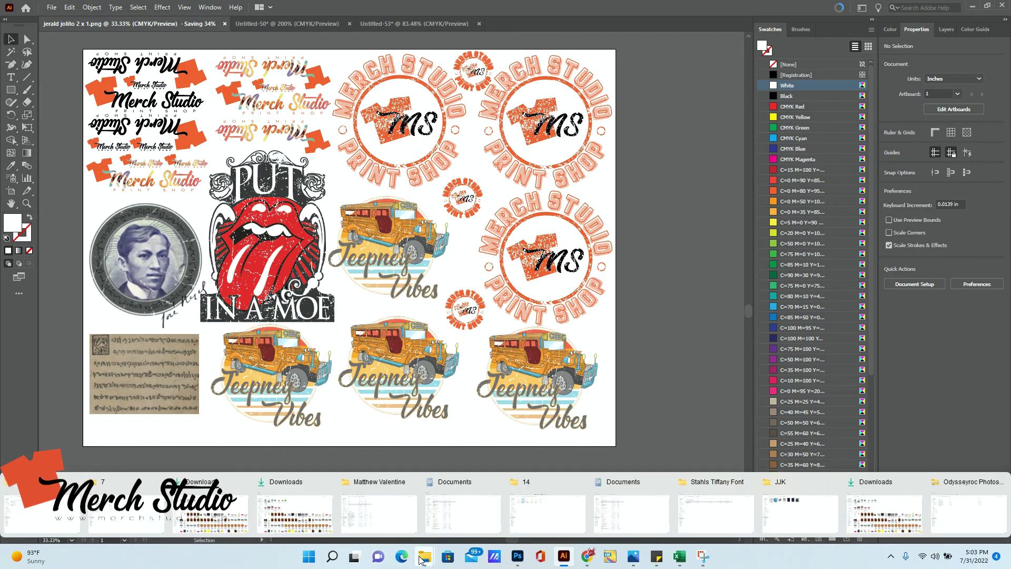